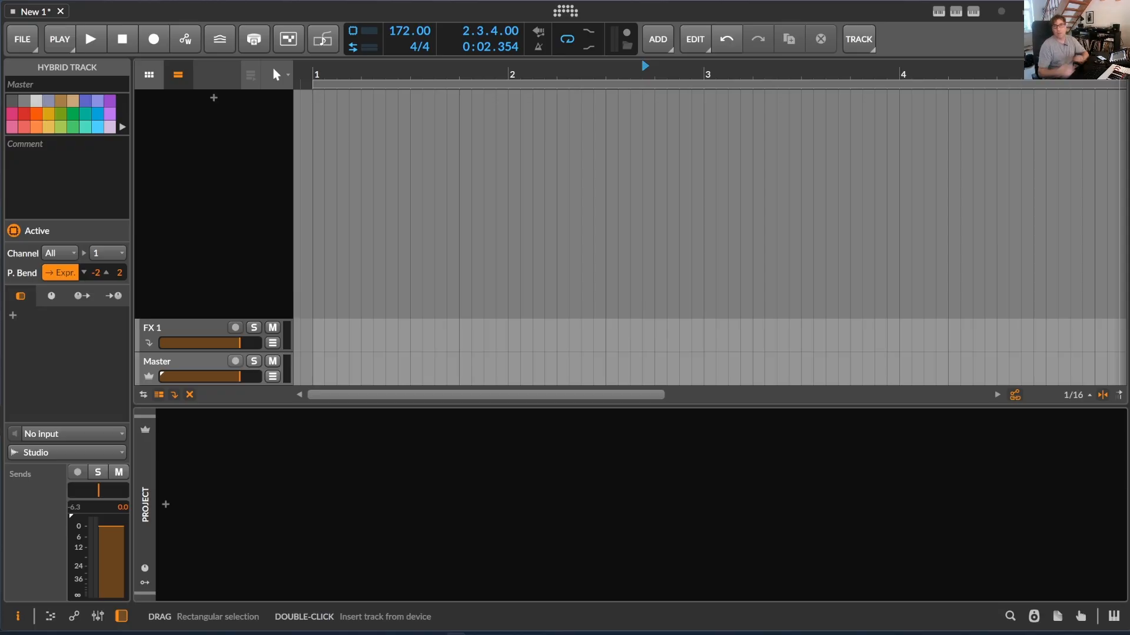
Enable the upper MusicalContinuator controller in the settings and view the MusicalContinuator and EmotionalChordGenerator options
{"action": "left_click", "coordinate": [575, 17]}
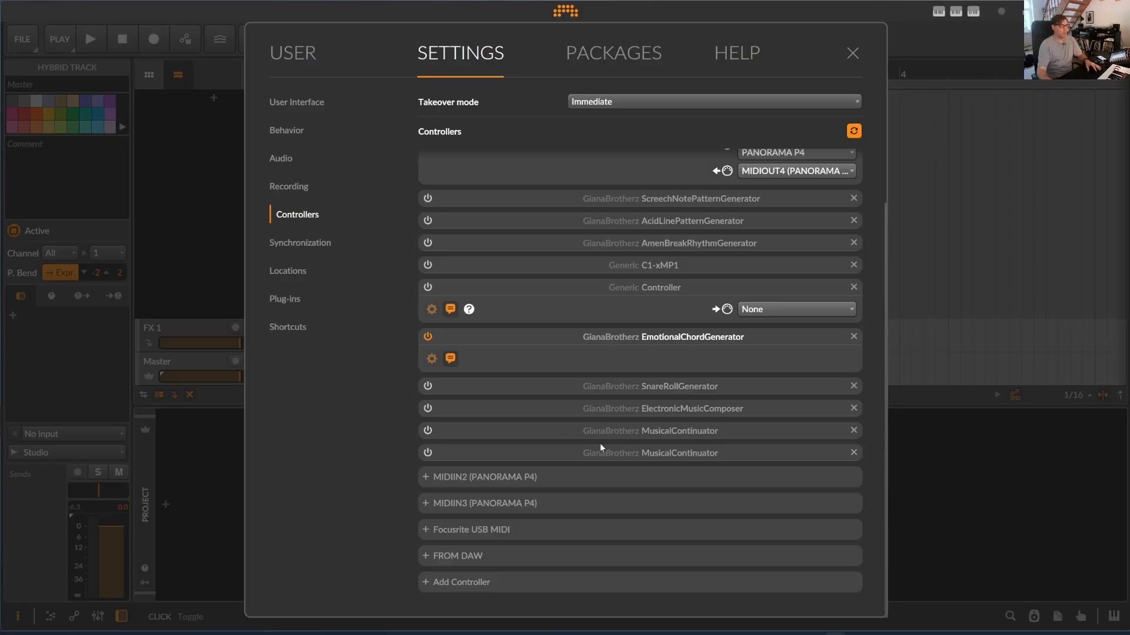
{"action": "left_click", "coordinate": [431, 432]}
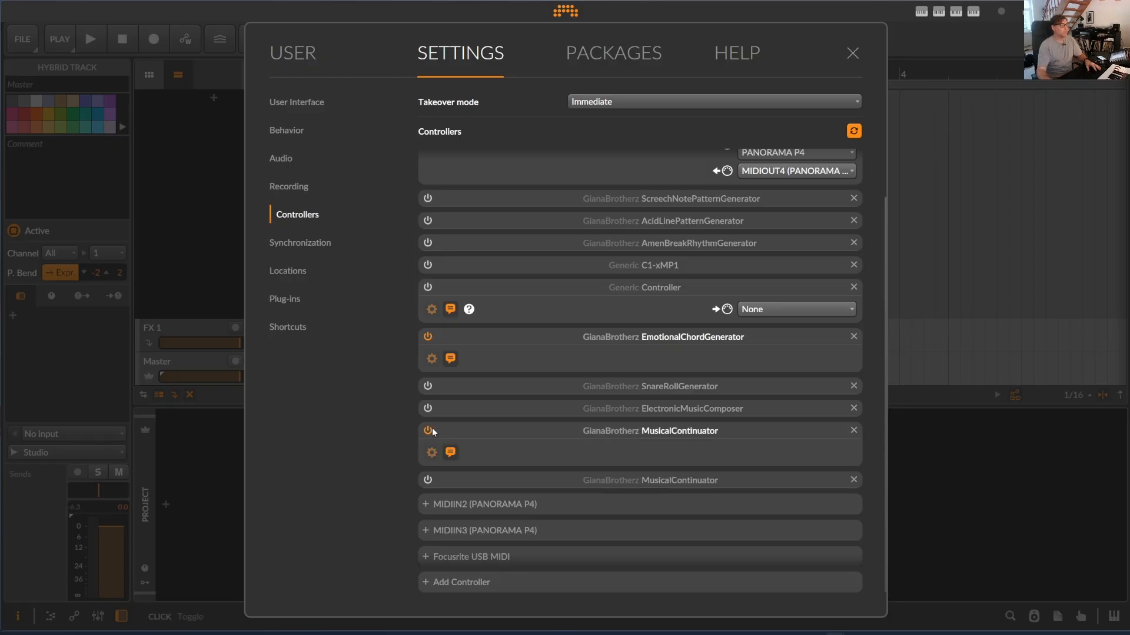
{"action": "left_click", "coordinate": [853, 53]}
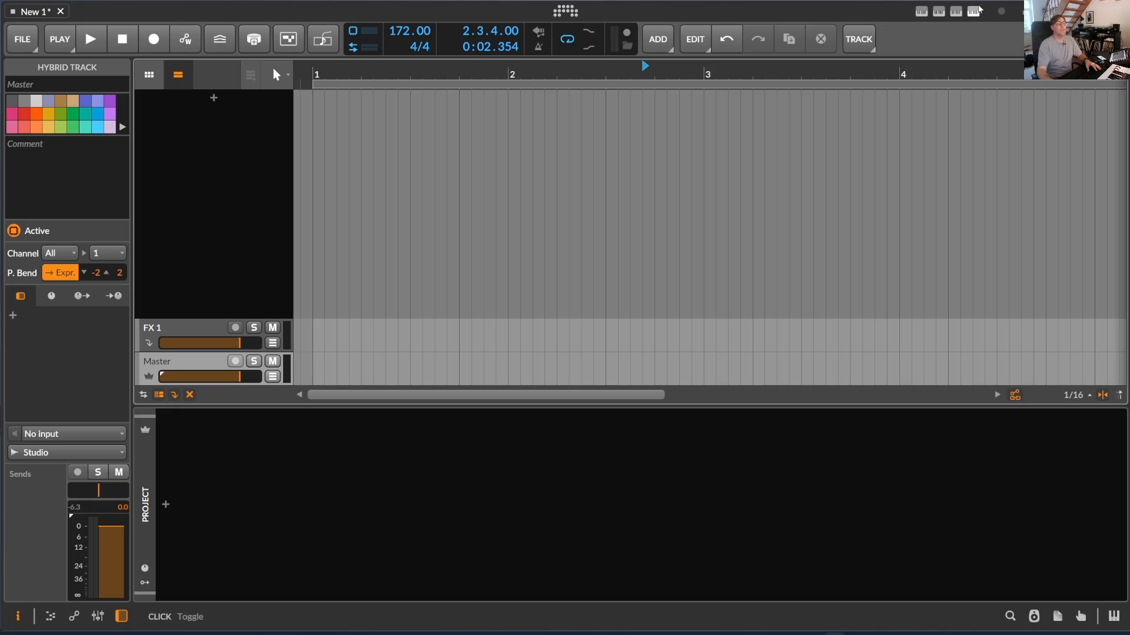
{"action": "left_click", "coordinate": [975, 12]}
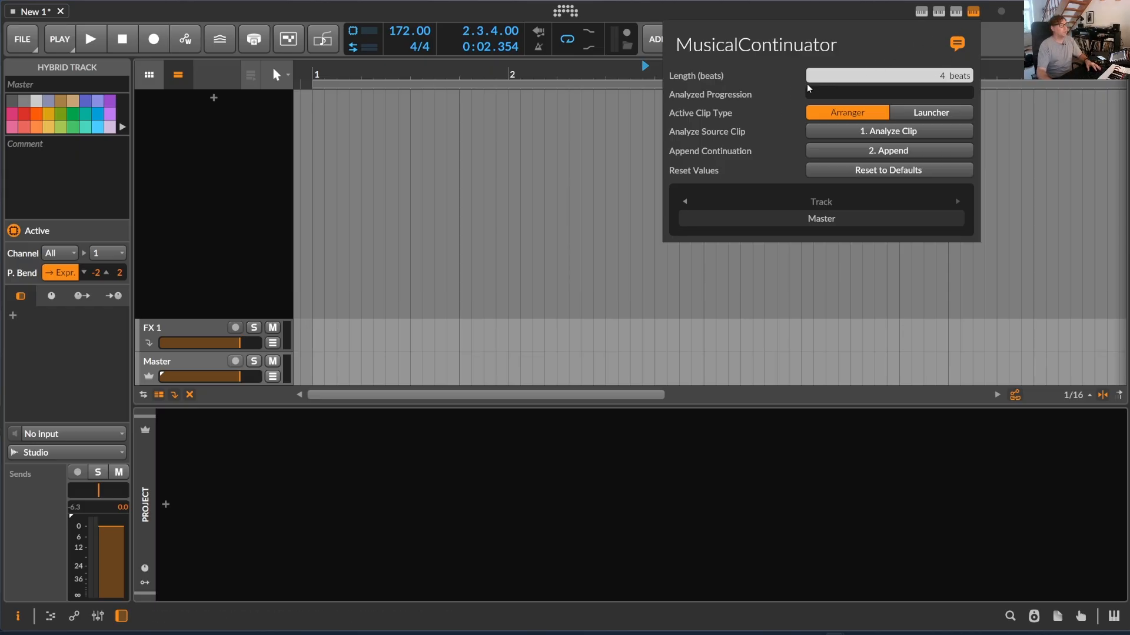
{"action": "left_click", "coordinate": [954, 13]}
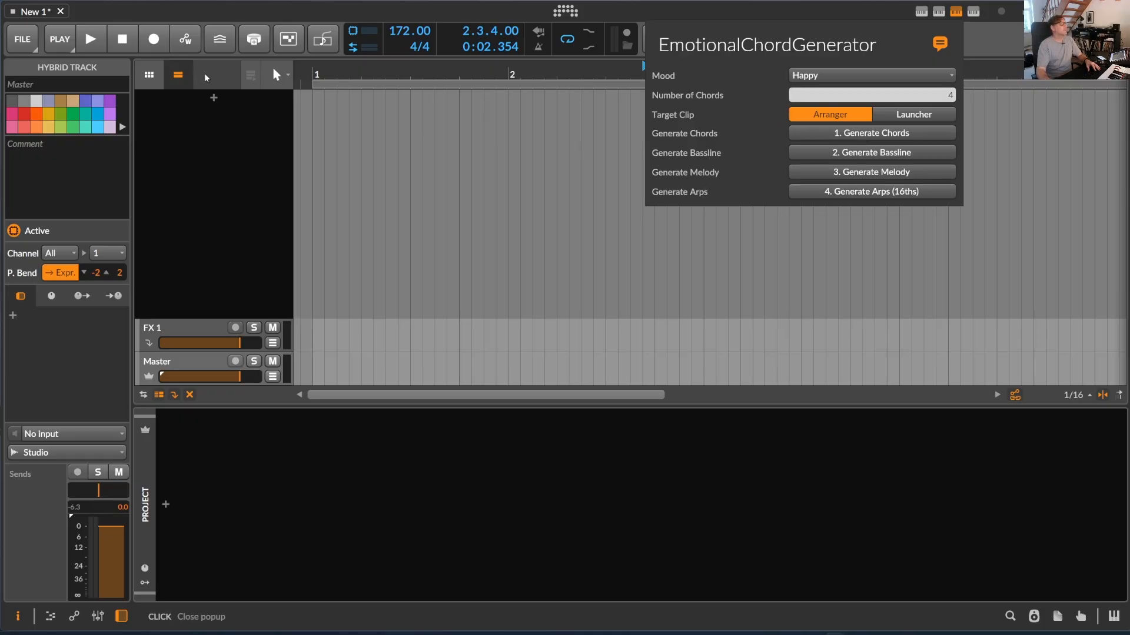
Choose the Pen tool, add a Polymer instrument track and raise its low-pass filter cutoff to 1.83 kHz
{"action": "left_click", "coordinate": [287, 81]}
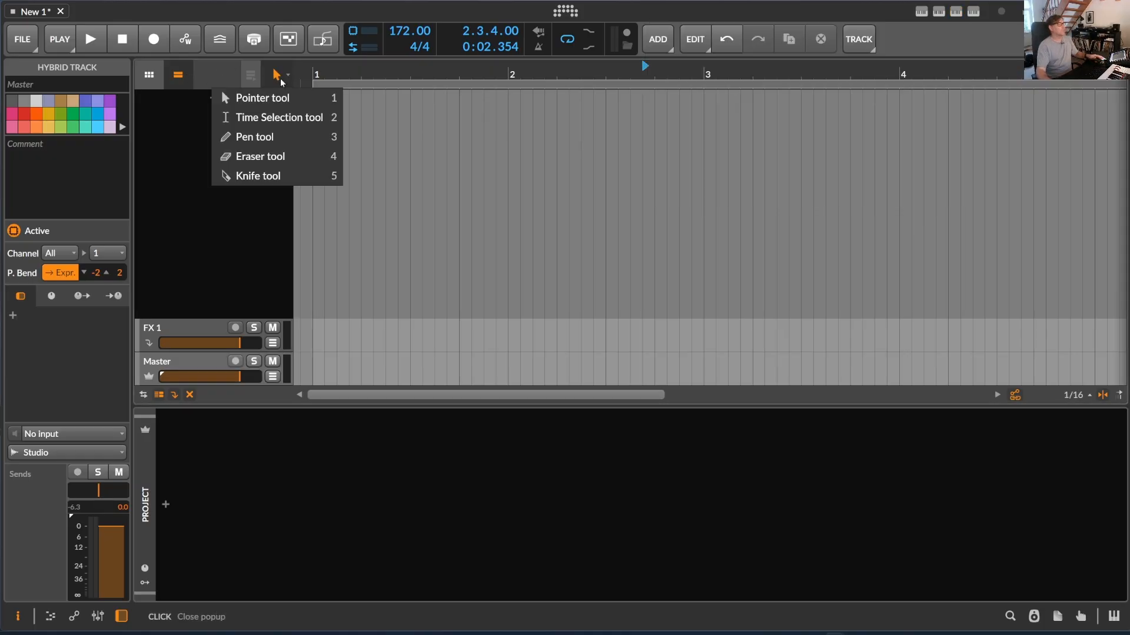
{"action": "left_click", "coordinate": [255, 137]}
{"action": "left_click", "coordinate": [316, 99]}
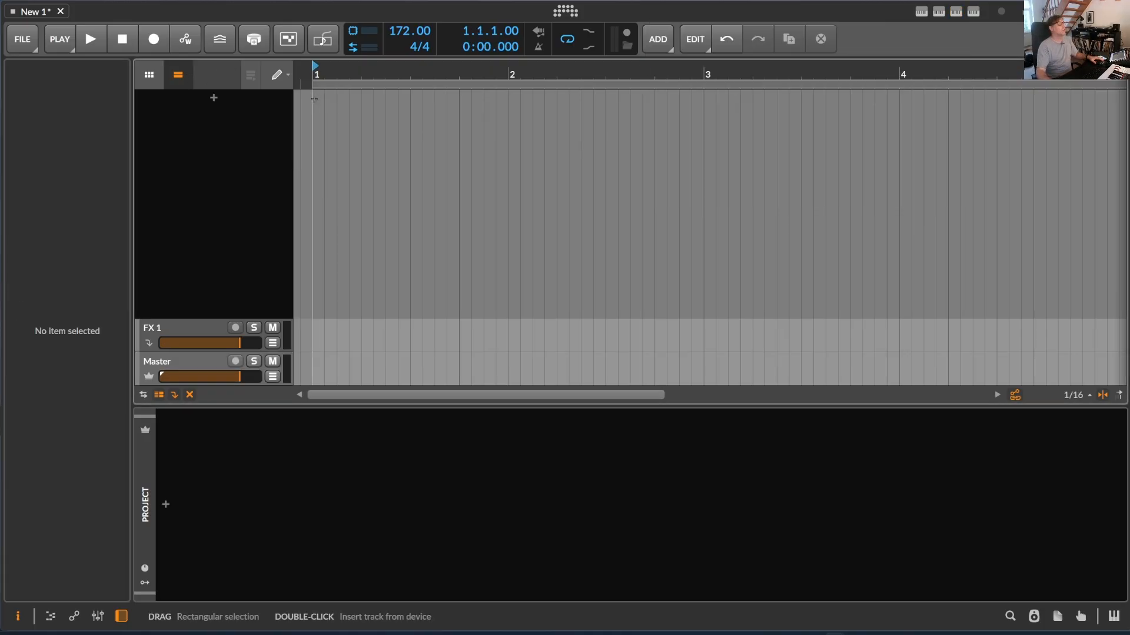
{"action": "double_click", "coordinate": [314, 99]}
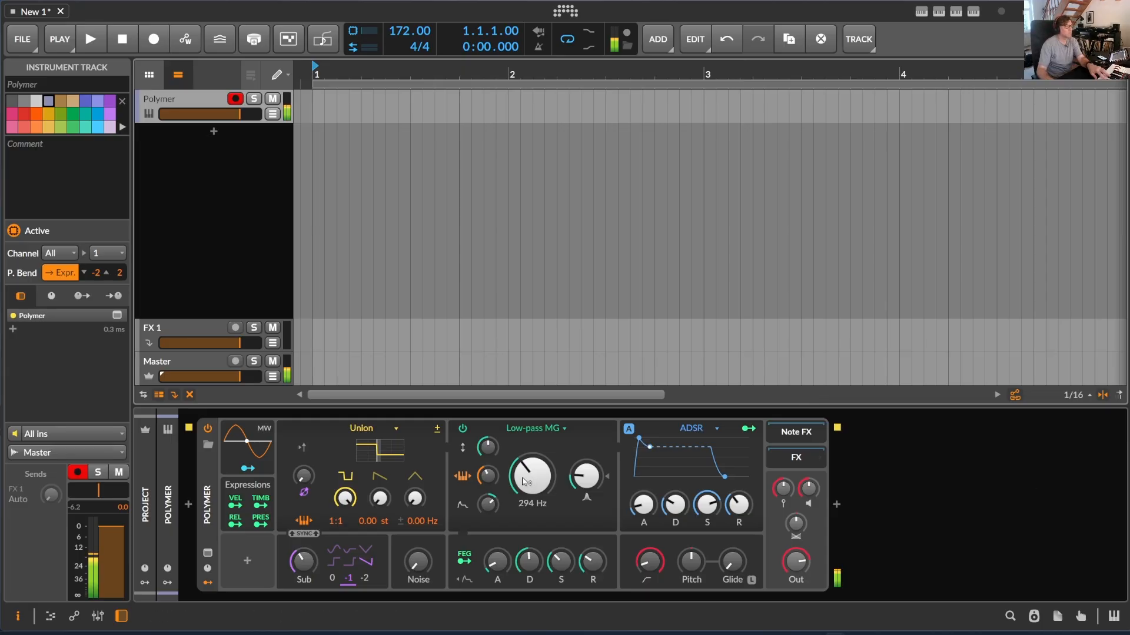
{"action": "left_click_drag", "start_coordinate": [525, 481], "coordinate": [525, 434]}
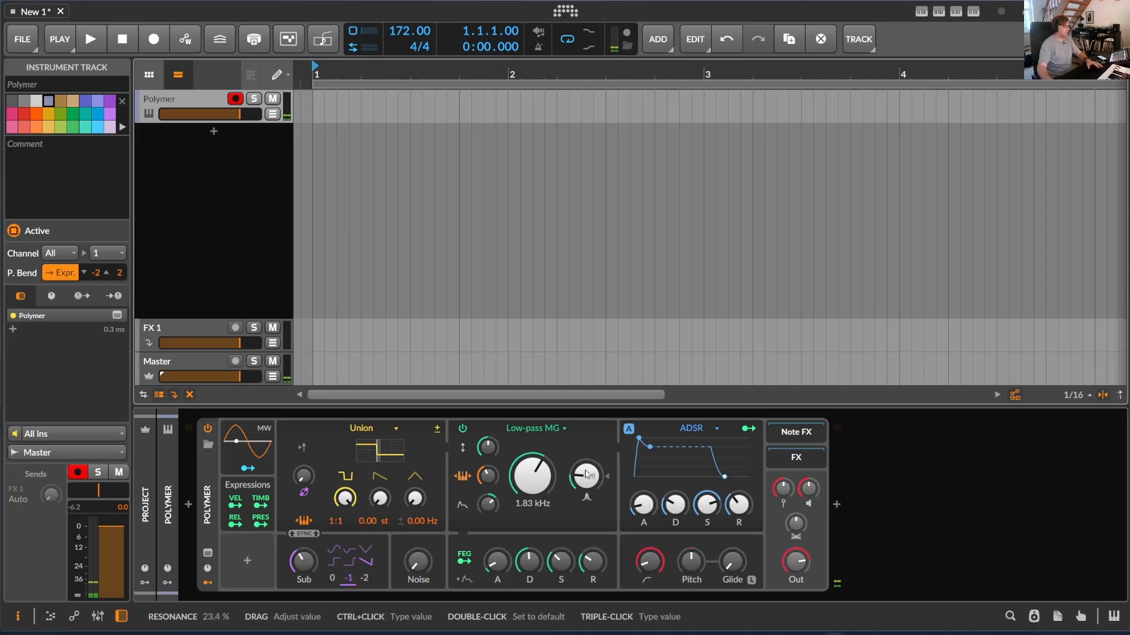
Draw a clip of about one bar at bar 1 of the Polymer track and generate four Happy chords in it
{"action": "left_click_drag", "start_coordinate": [316, 97], "coordinate": [520, 99]}
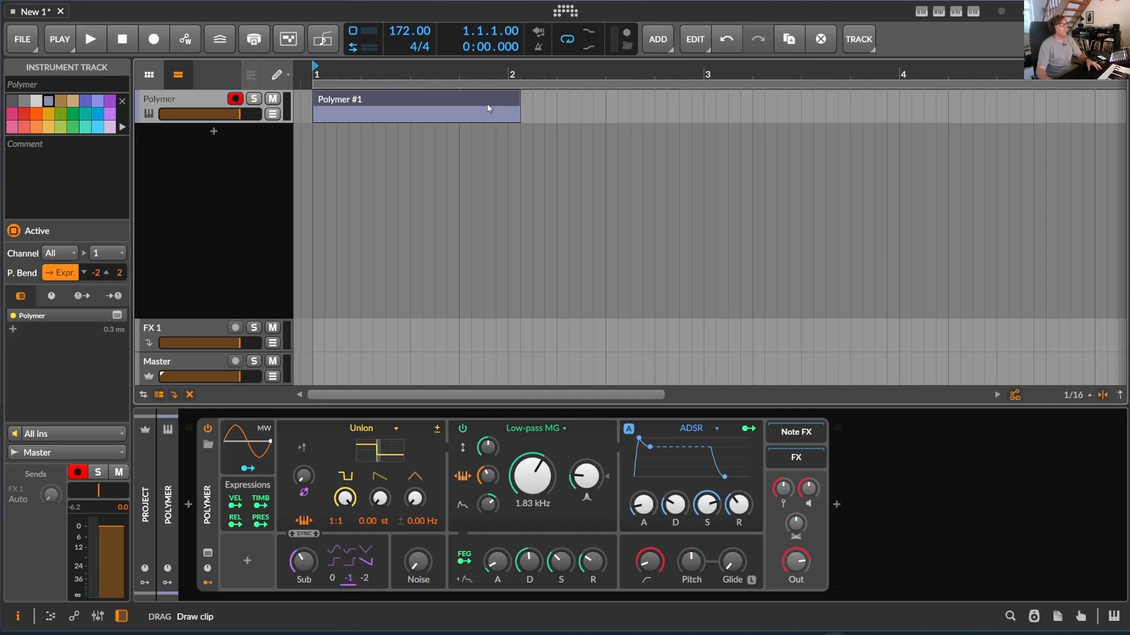
{"action": "left_click", "coordinate": [362, 103]}
{"action": "left_click", "coordinate": [956, 12]}
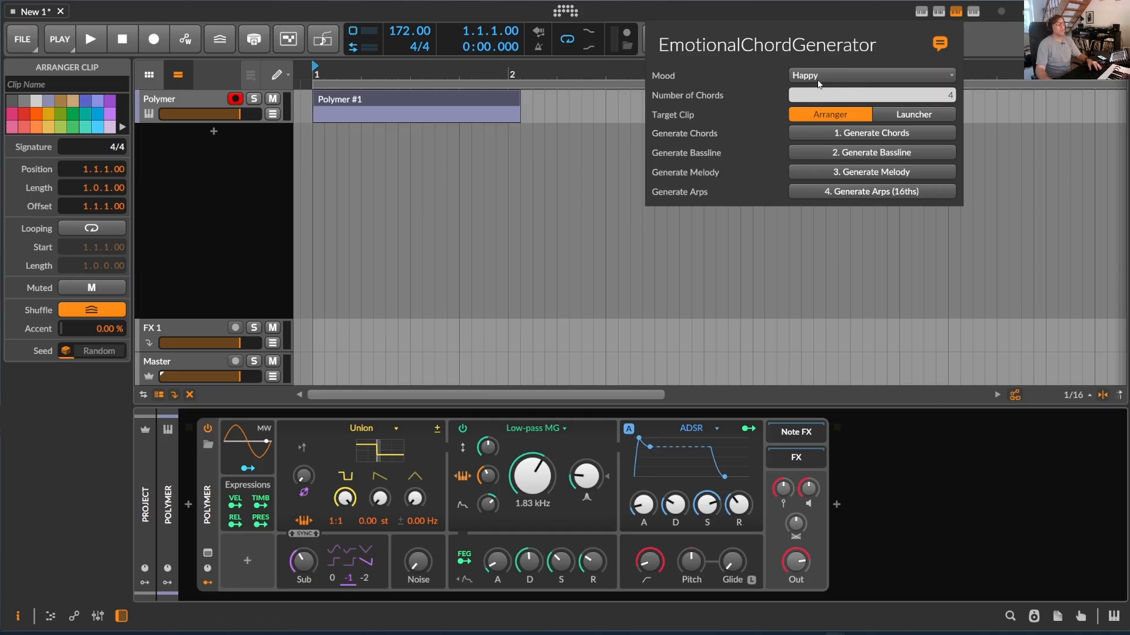
{"action": "left_click", "coordinate": [869, 135]}
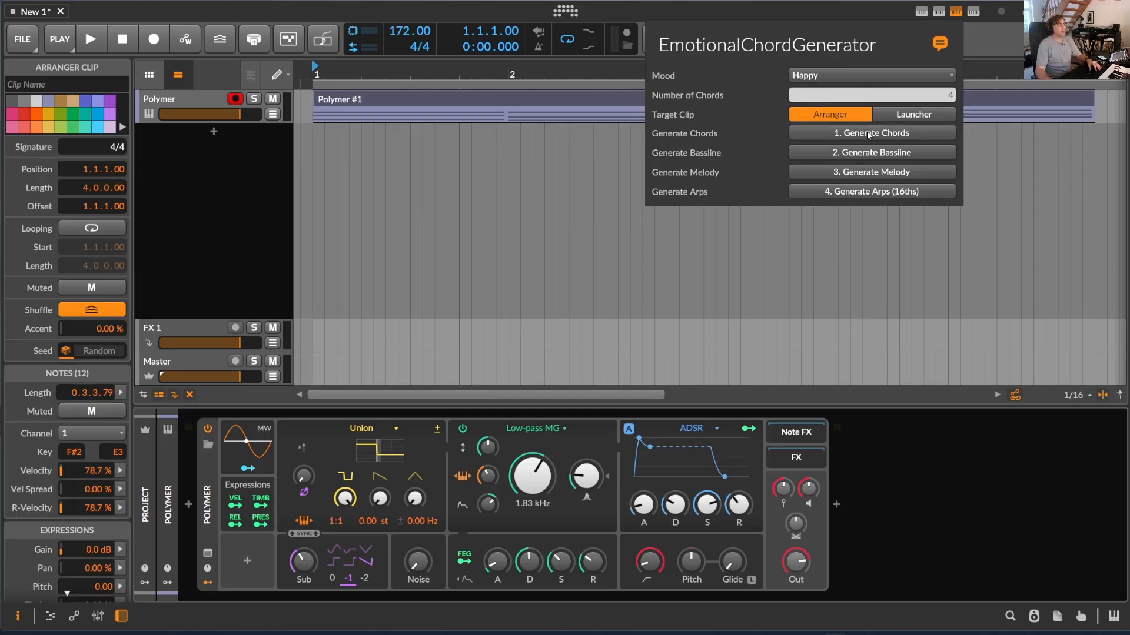
{"action": "left_click", "coordinate": [537, 75]}
{"action": "left_click_drag", "start_coordinate": [542, 74], "coordinate": [406, 50]}
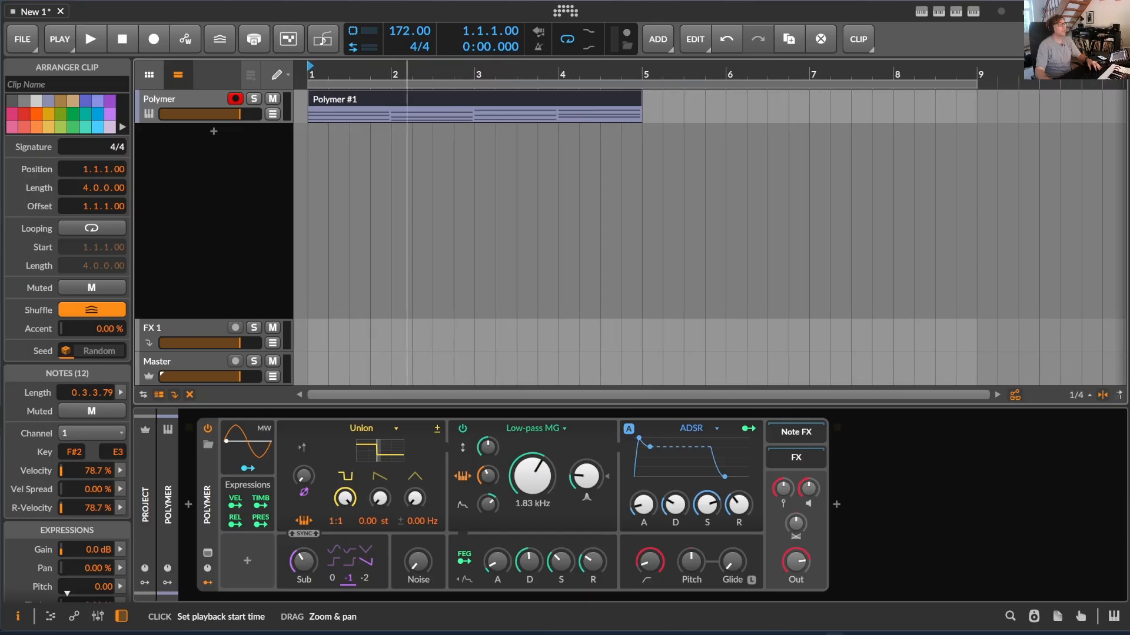
Generate a bassline, a melody and 16th-note arps after the chords in the Polymer clip with EmotionalChordGenerator
{"action": "left_click", "coordinate": [921, 12]}
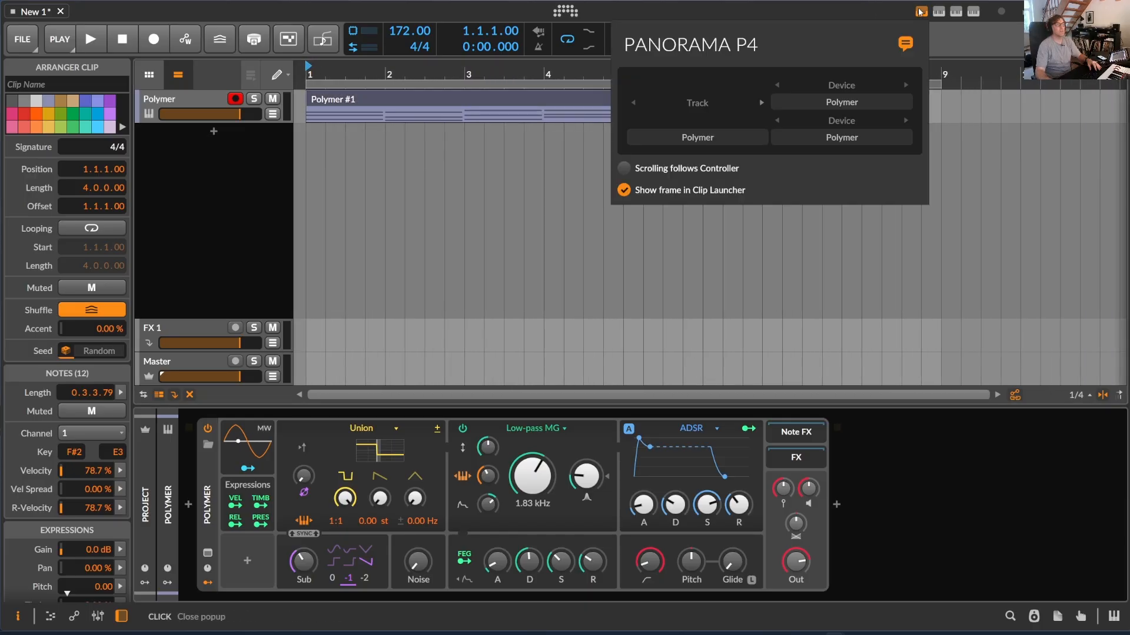
{"action": "left_click", "coordinate": [956, 11]}
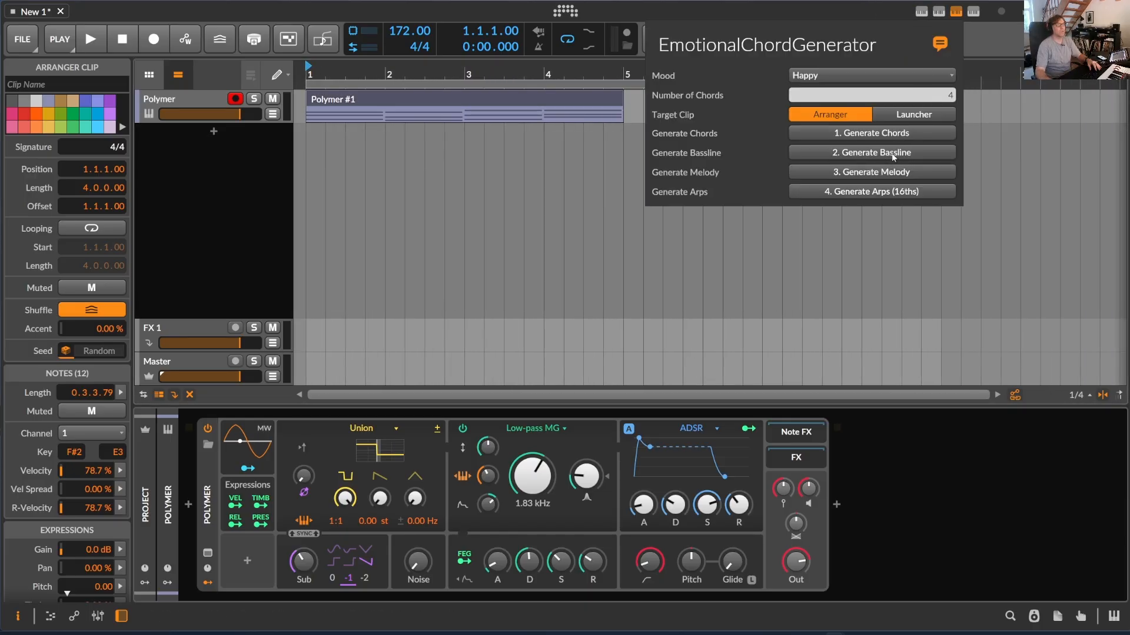
{"action": "left_click", "coordinate": [893, 154]}
{"action": "left_click", "coordinate": [887, 174]}
{"action": "left_click", "coordinate": [892, 194]}
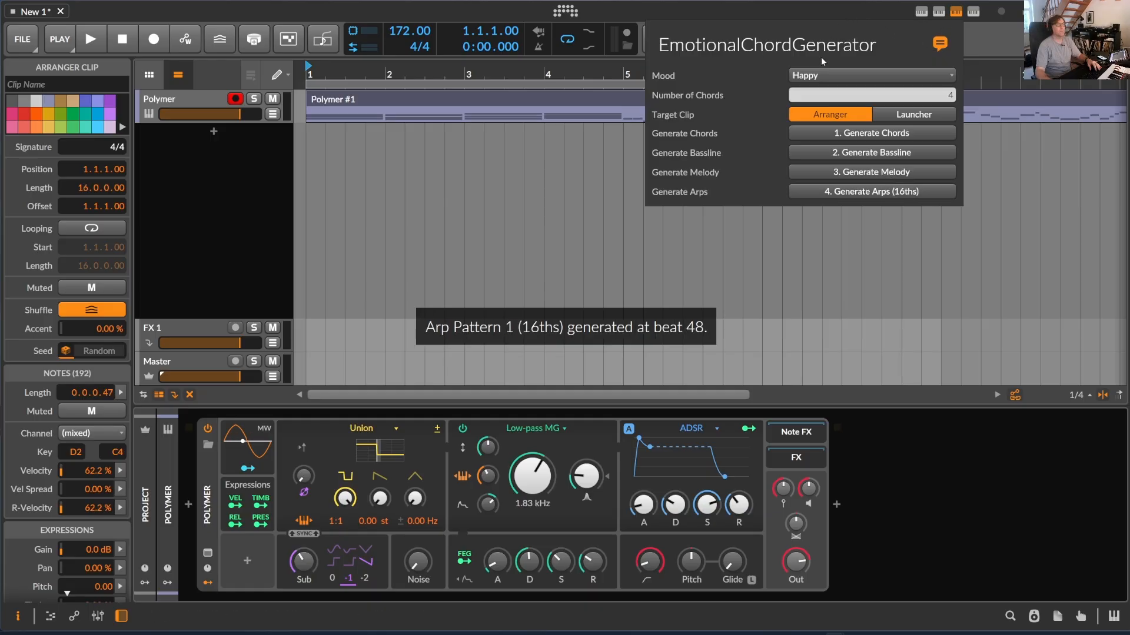
{"action": "left_click", "coordinate": [564, 67]}
{"action": "left_click_drag", "start_coordinate": [582, 70], "coordinate": [499, 47]}
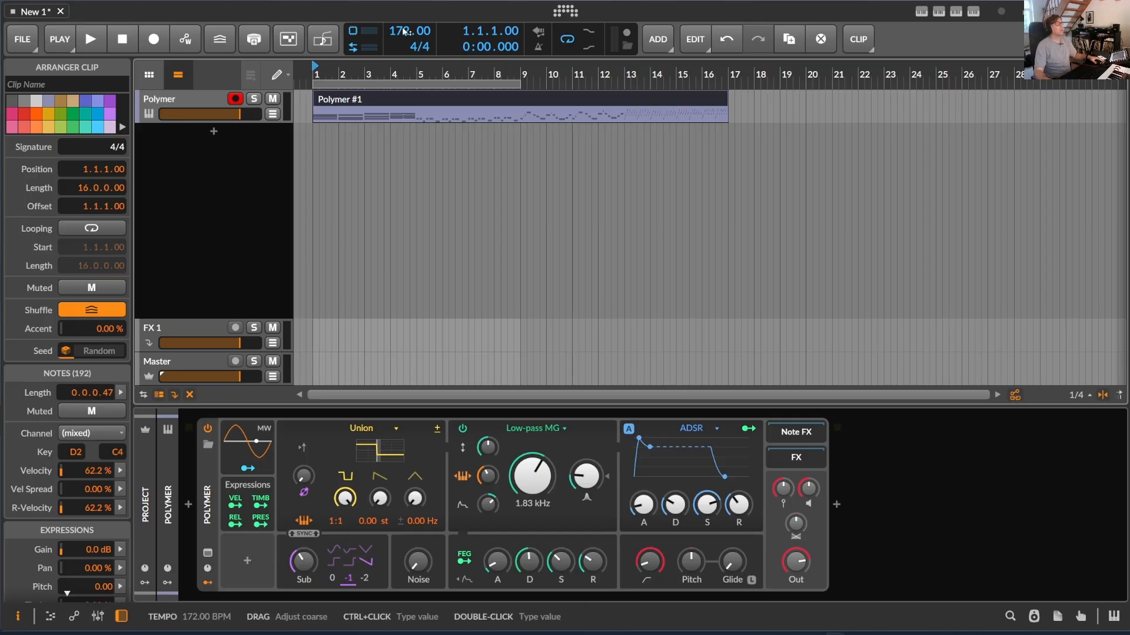
Set the tempo to 138 BPM and play the clip with its notes shown in an enlarged note editor
{"action": "left_click_drag", "start_coordinate": [403, 31], "coordinate": [398, 34]}
{"action": "key", "text": "space"}
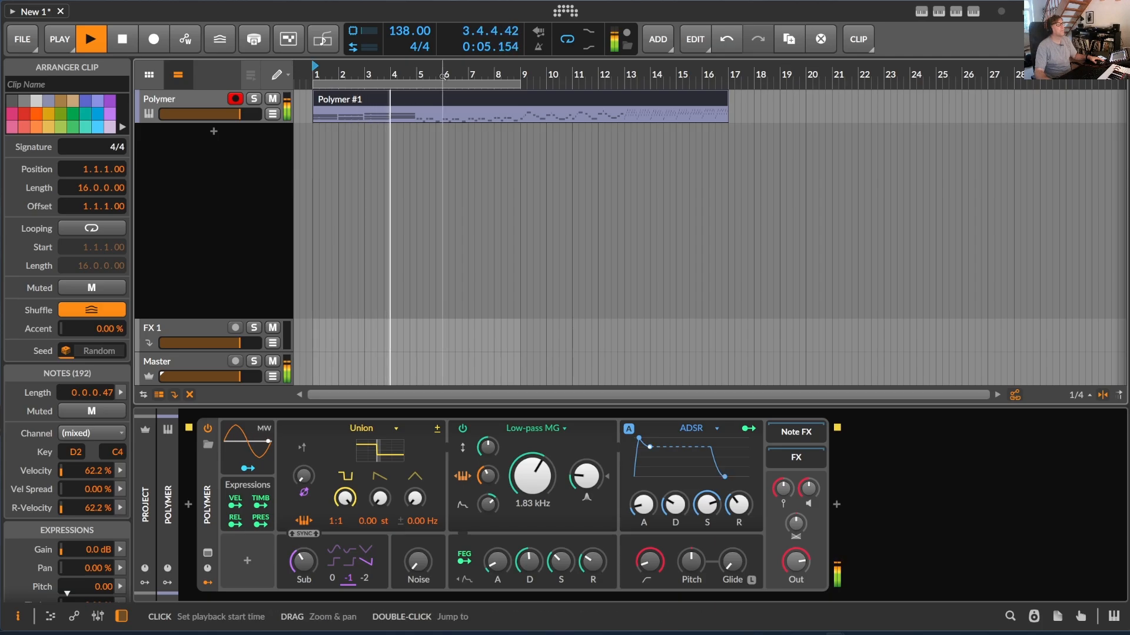
{"action": "double_click", "coordinate": [439, 103]}
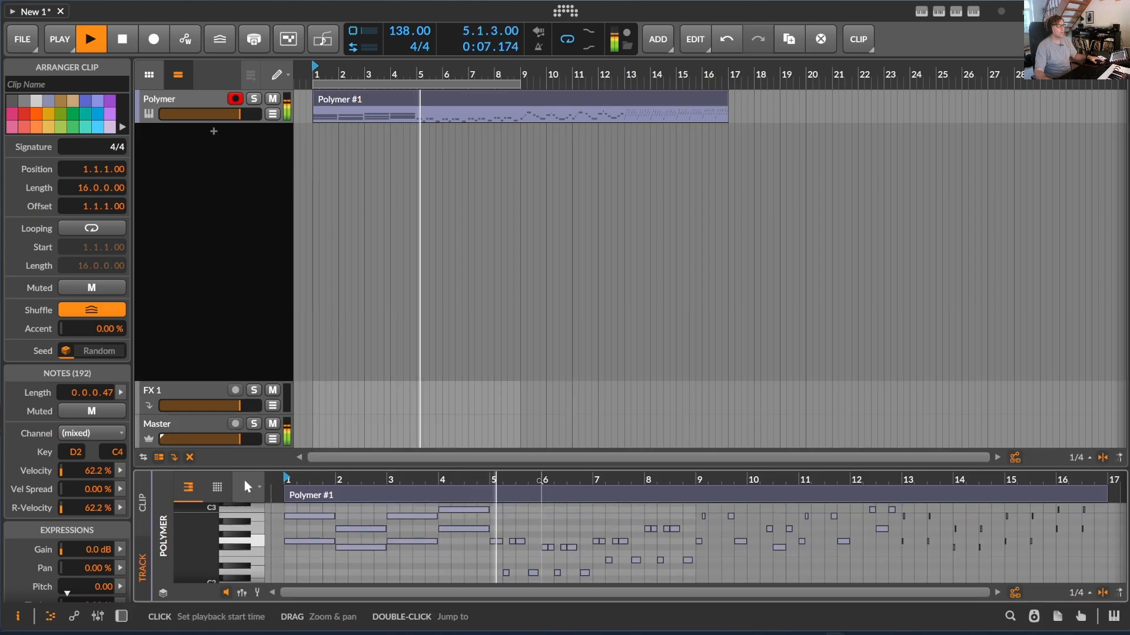
{"action": "left_click_drag", "start_coordinate": [542, 468], "coordinate": [593, 278]}
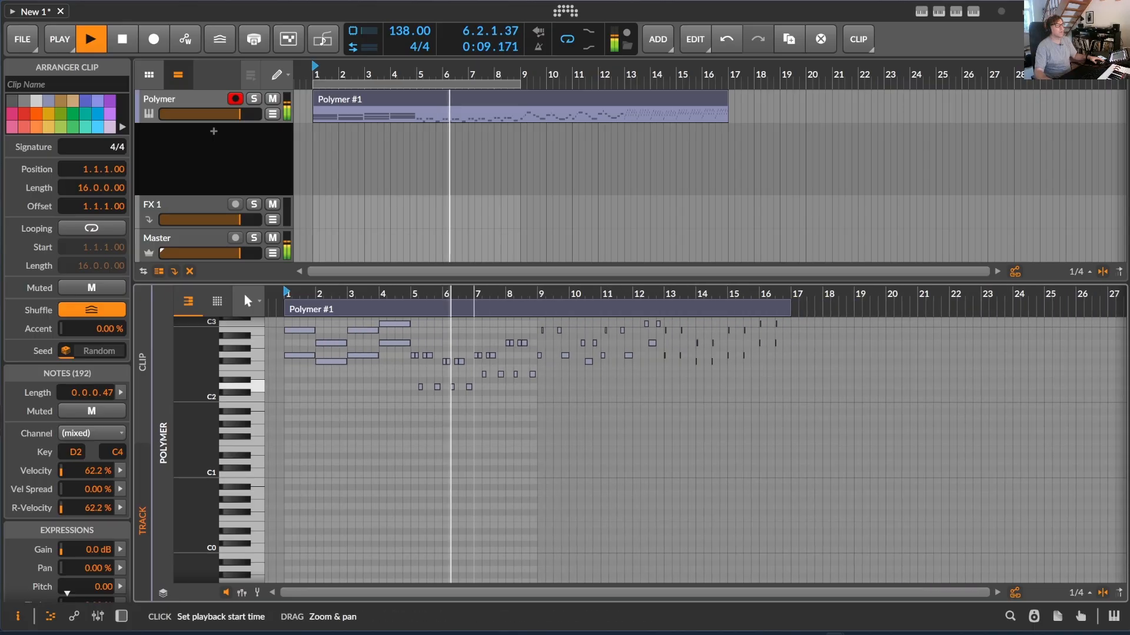
{"action": "left_click_drag", "start_coordinate": [475, 294], "coordinate": [498, 310]}
{"action": "scroll", "coordinate": [593, 368], "scroll_direction": "up", "scroll_amount": 3}
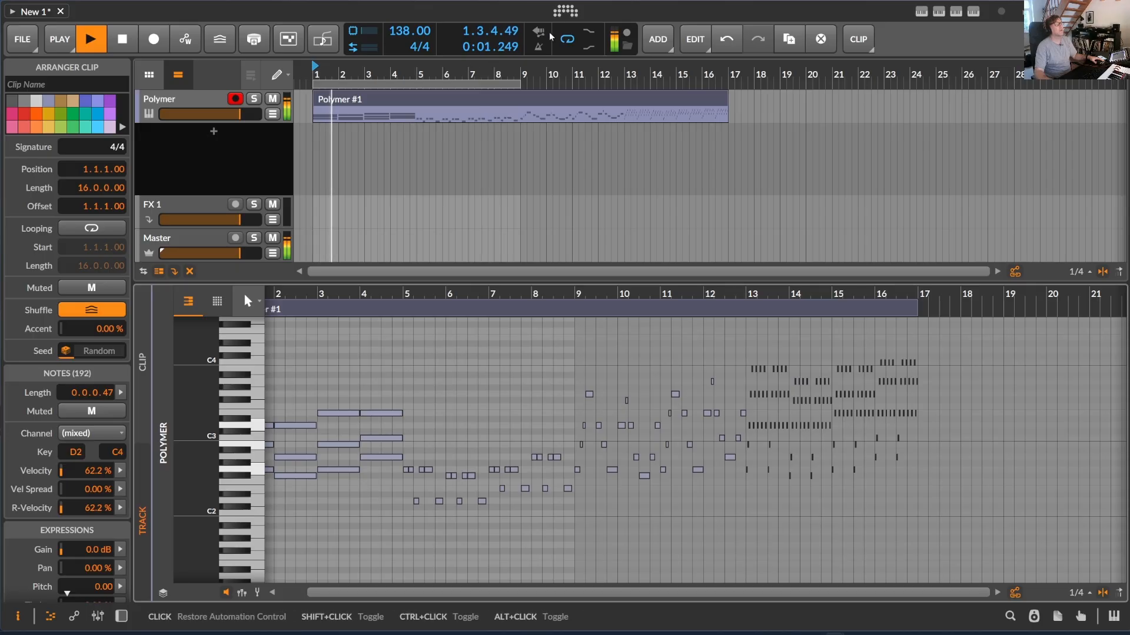
Turn off arranger looping and play the generated melody and arps from bar 9
{"action": "left_click", "coordinate": [566, 39]}
{"action": "key", "text": "space"}
{"action": "left_click", "coordinate": [522, 69]}
{"action": "key", "text": "space"}
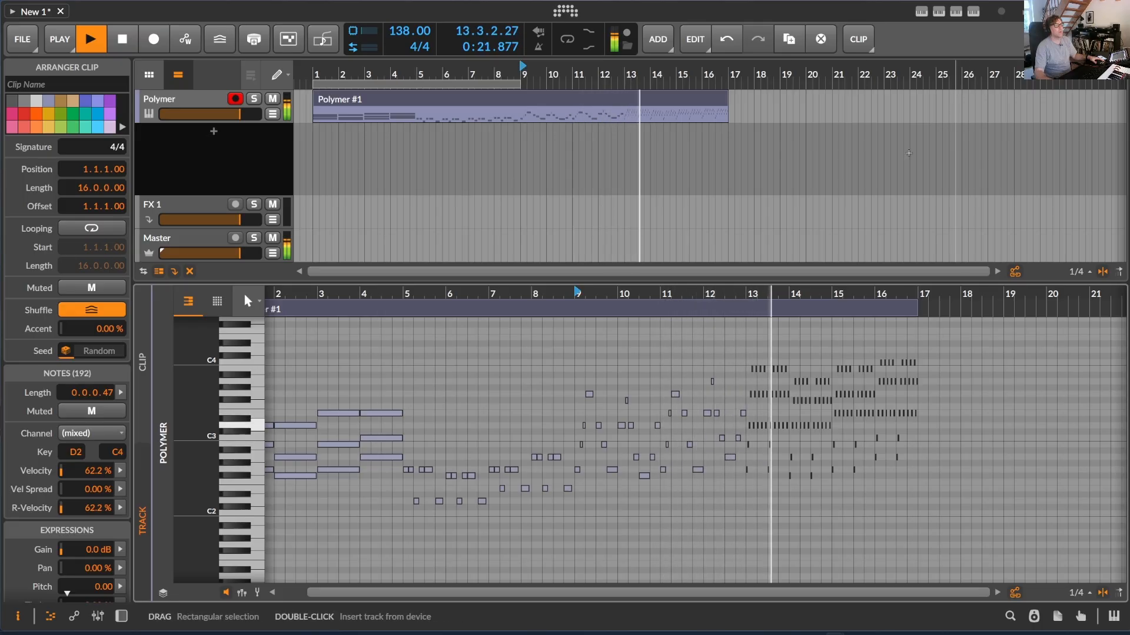
{"action": "key", "text": "space"}
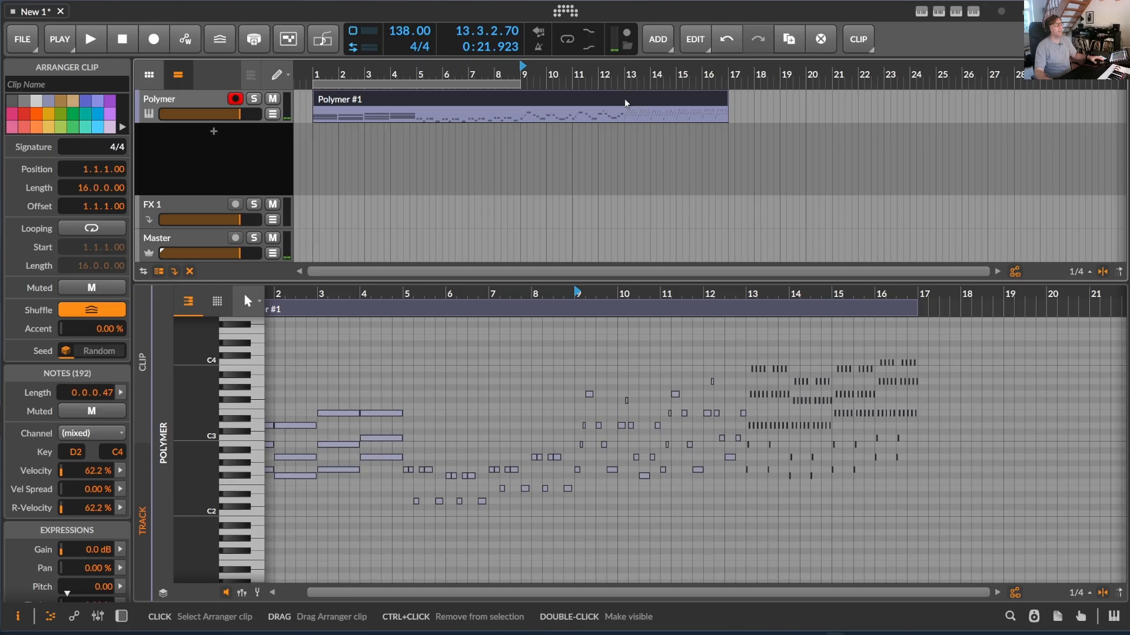
Split the clip at bar 13 with the Knife tool and stretch the arp section to 9 bars
{"action": "key", "text": "5"}
{"action": "left_click", "coordinate": [626, 103]}
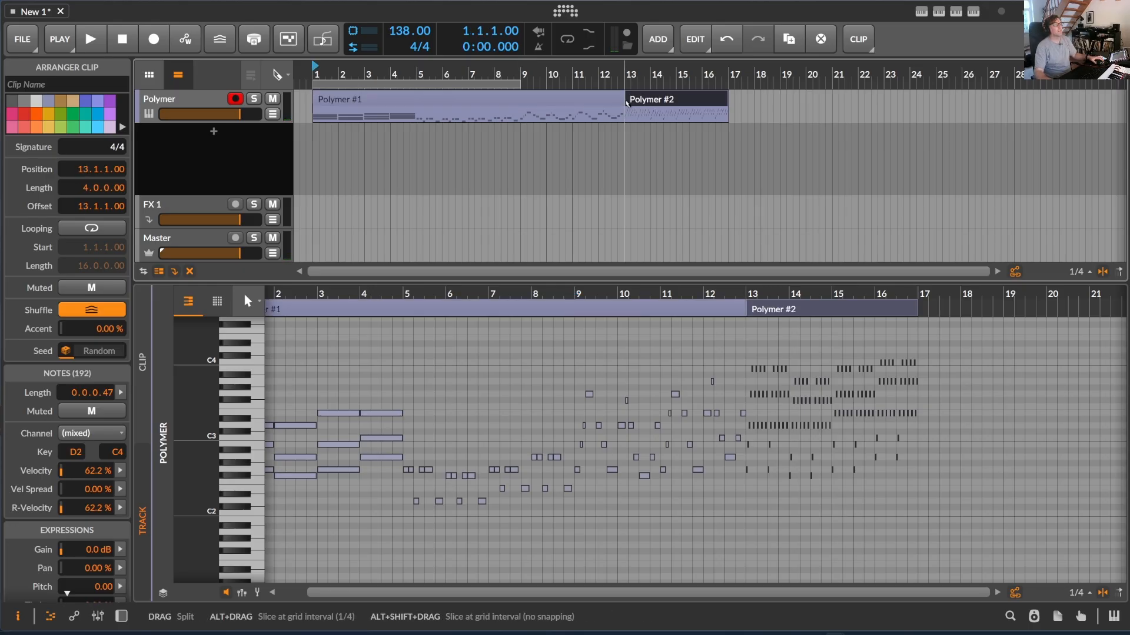
{"action": "key", "text": "1"}
{"action": "left_click", "coordinate": [733, 98]}
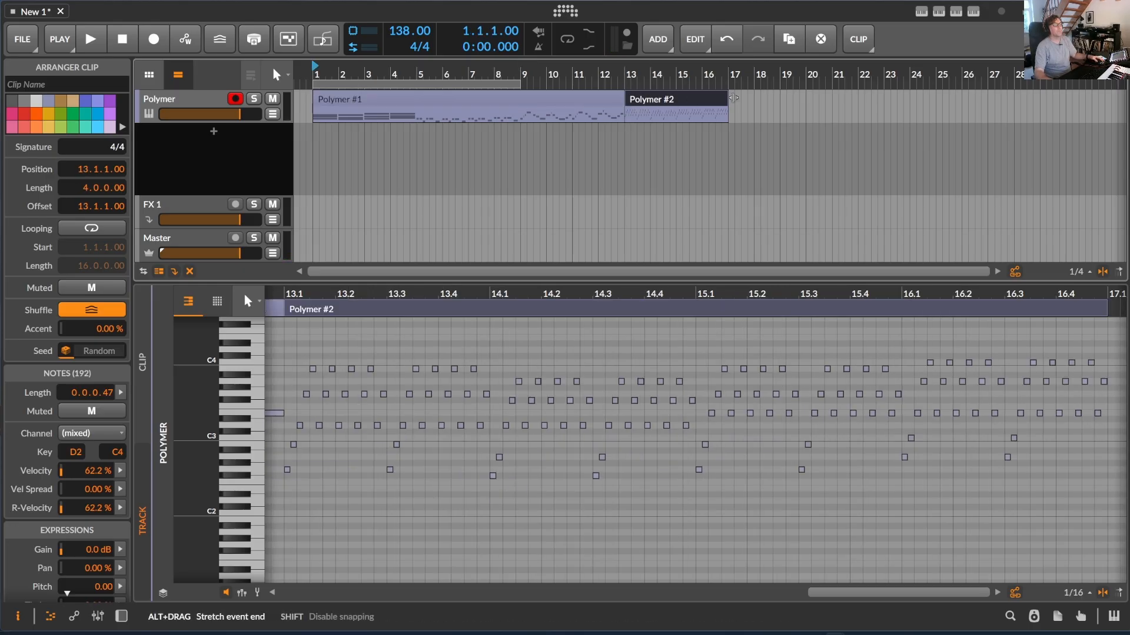
{"action": "left_click_drag", "start_coordinate": [733, 97], "coordinate": [857, 98]}
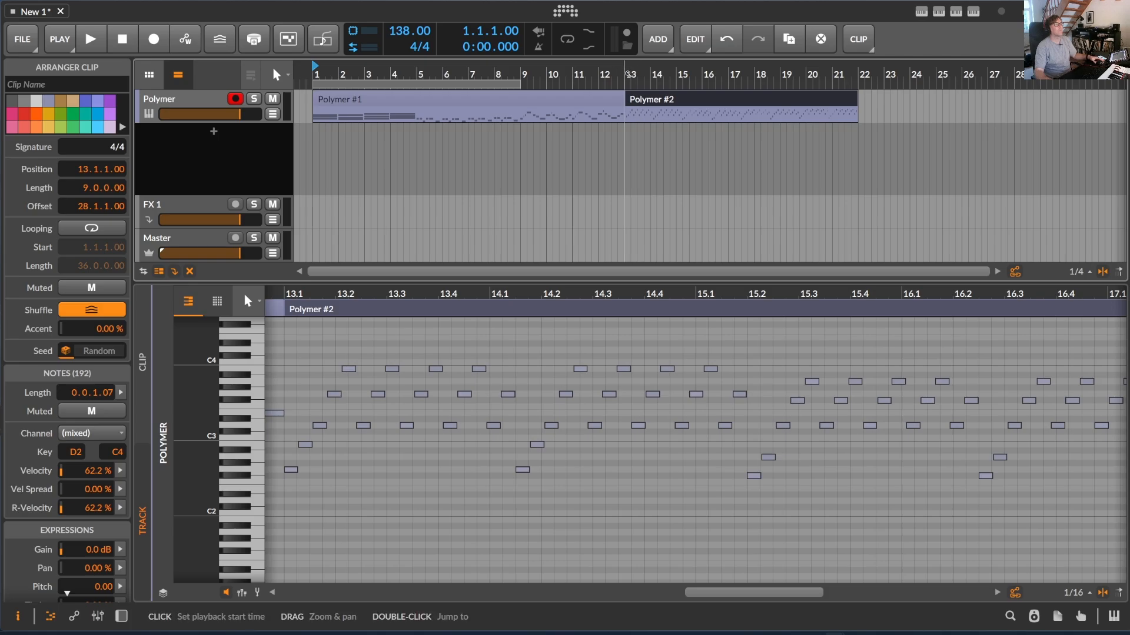
Play the stretched arp clip from bar 13 to its end
{"action": "left_click", "coordinate": [627, 73]}
{"action": "key", "text": "space"}
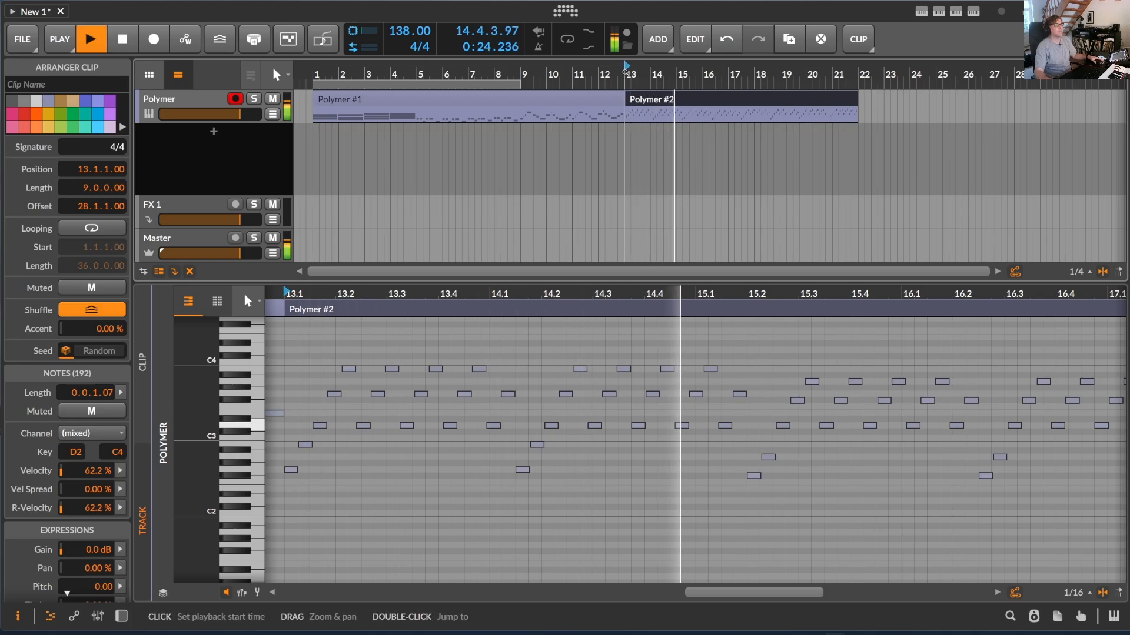
{"action": "left_click_drag", "start_coordinate": [625, 72], "coordinate": [393, 72]}
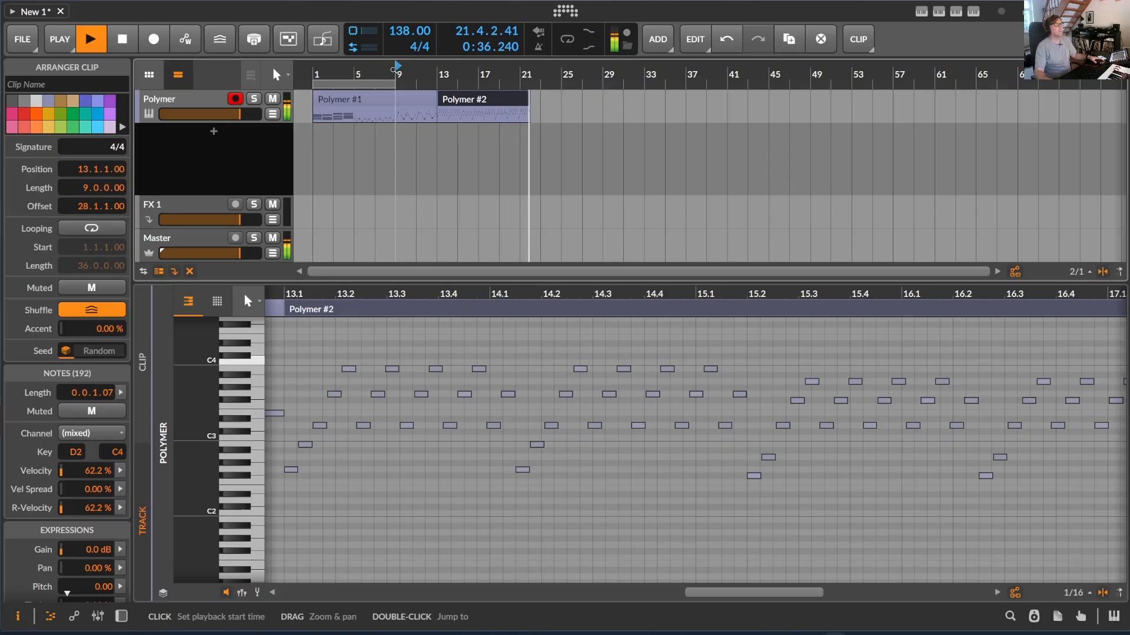
{"action": "key", "text": "space"}
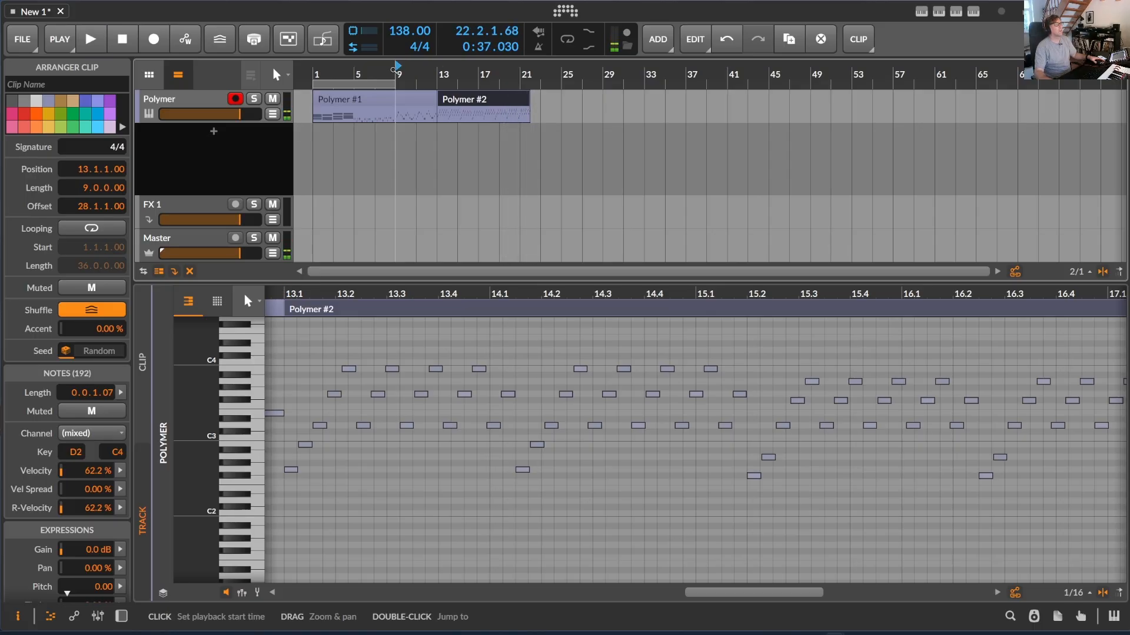
Split the first clip at bar 5 with the Knife tool to separate the chords from the bassline and melody
{"action": "left_click", "coordinate": [356, 100]}
{"action": "key", "text": "5"}
{"action": "left_click", "coordinate": [354, 100]}
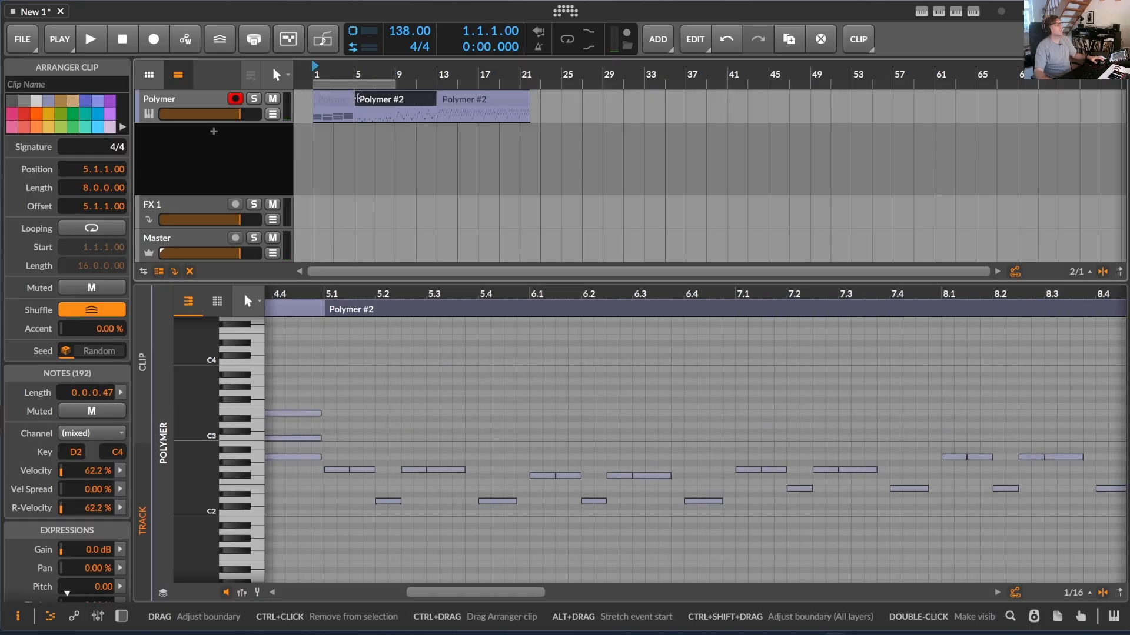
Duplicate the Polymer track and delete the clips after the chord section on the copy
{"action": "left_click", "coordinate": [194, 99]}
{"action": "double_click", "coordinate": [193, 97]}
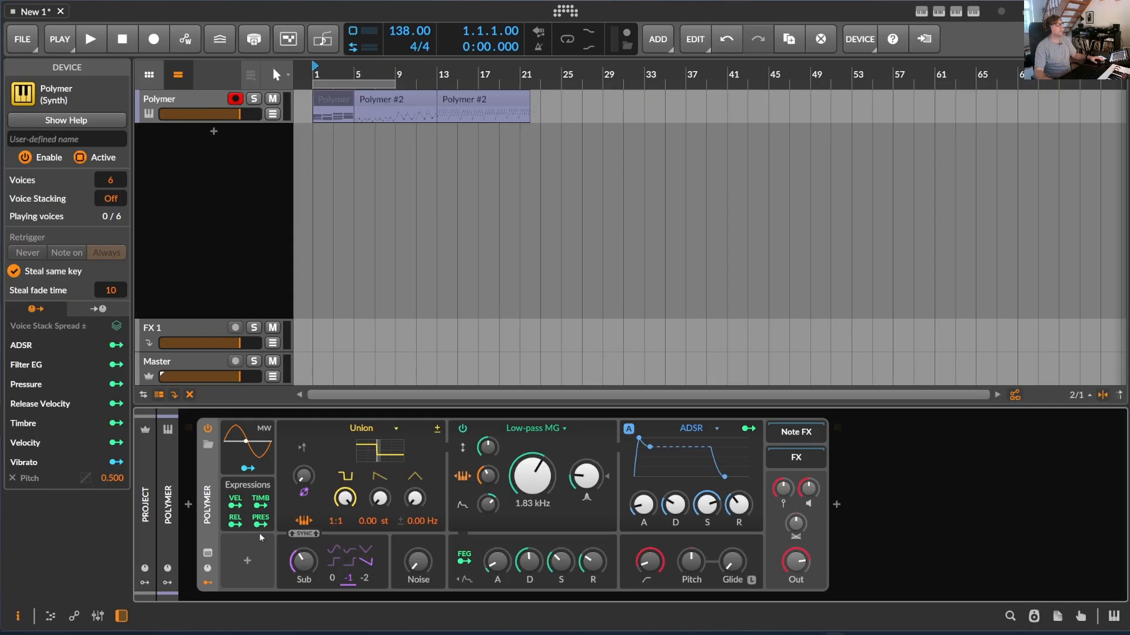
{"action": "left_click", "coordinate": [205, 470]}
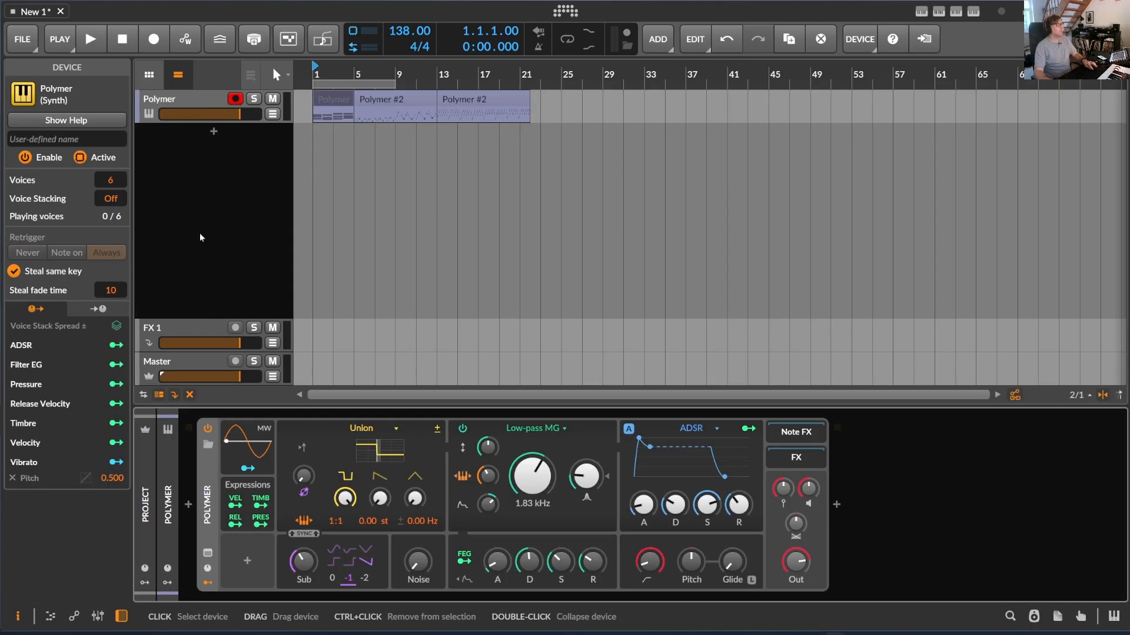
{"action": "left_click", "coordinate": [205, 161]}
{"action": "key", "text": "ctrl+d"}
{"action": "left_click_drag", "start_coordinate": [547, 130], "coordinate": [406, 129]}
{"action": "key", "text": "Delete"}
Analyze the chord clip on the duplicated track with MusicalContinuator
{"action": "left_click", "coordinate": [326, 143]}
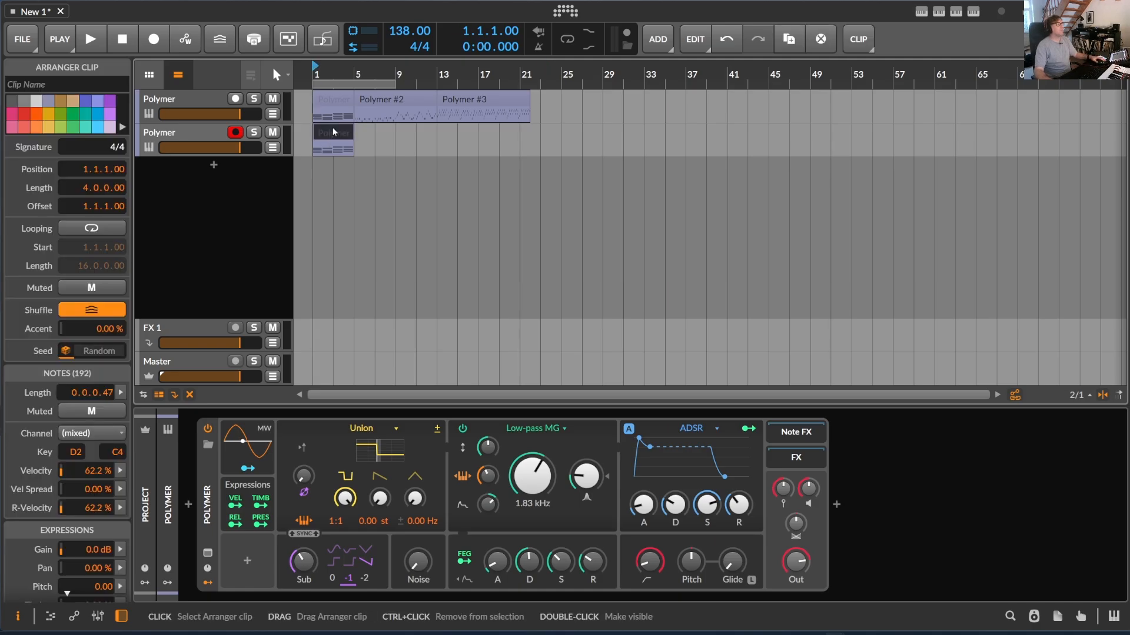
{"action": "left_click", "coordinate": [973, 13]}
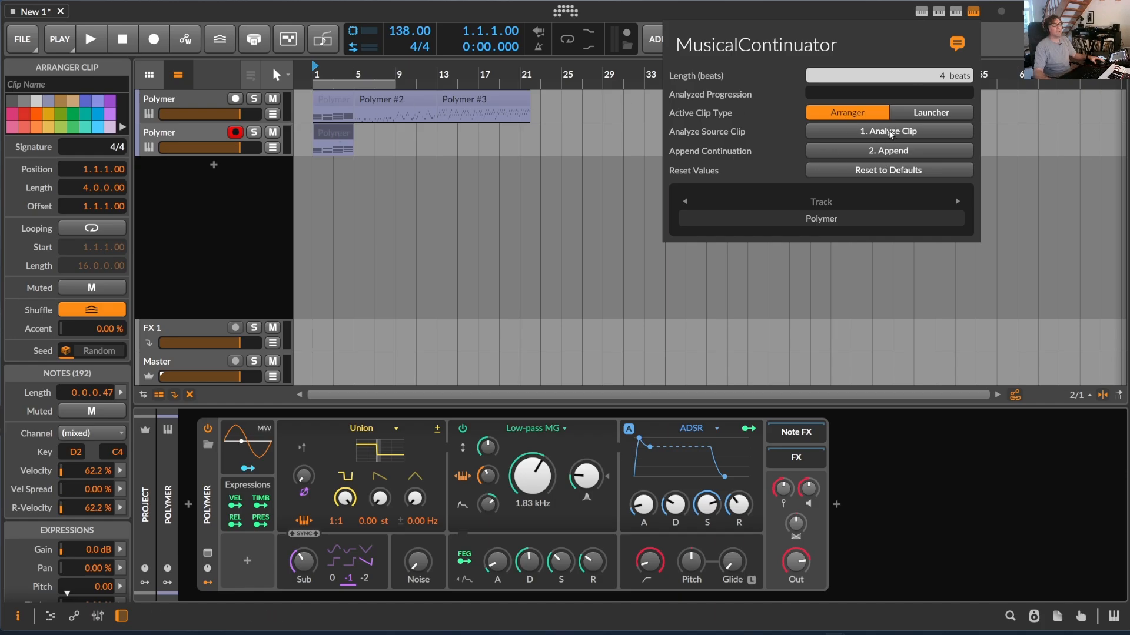
{"action": "left_click", "coordinate": [891, 131]}
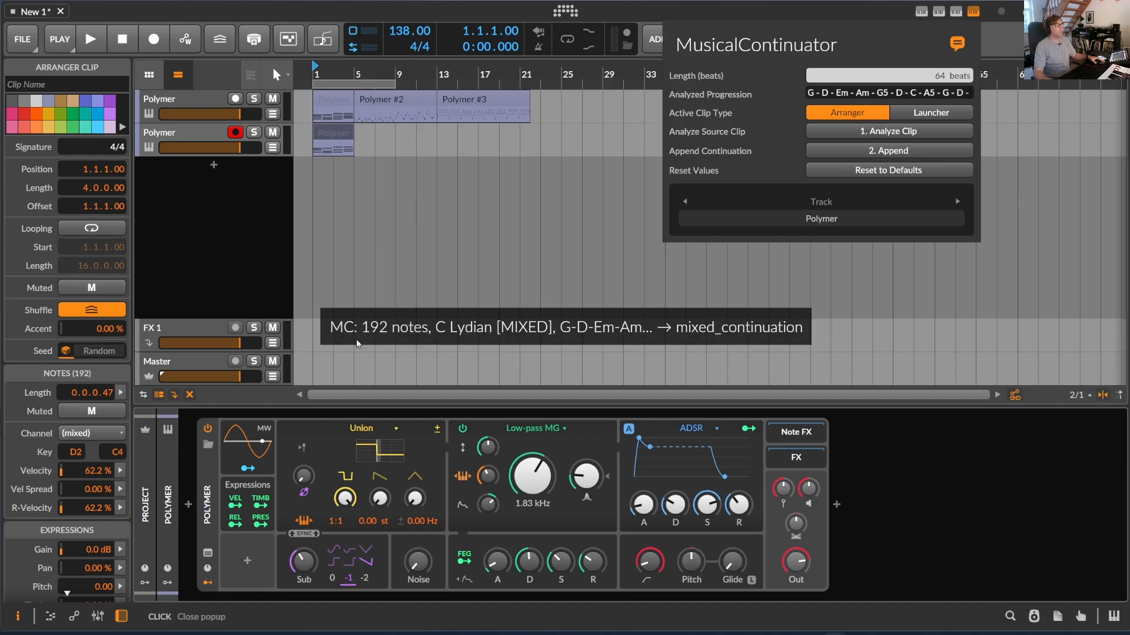
Consolidate the four-bar chord clip on the duplicated Polymer track and open it in the note editor
{"action": "left_click", "coordinate": [332, 134]}
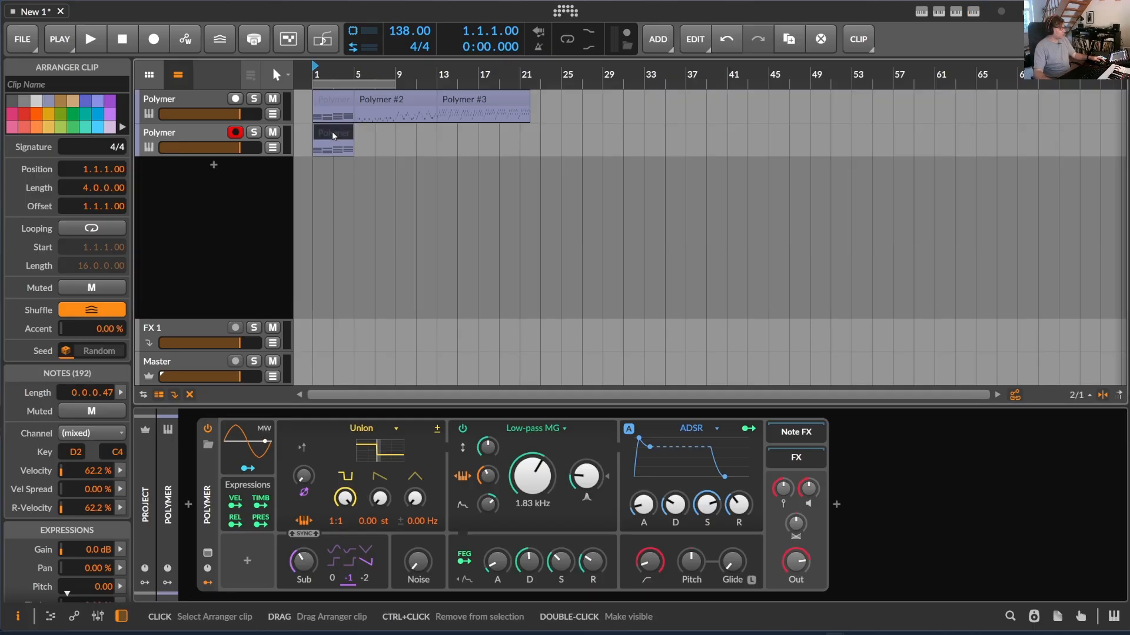
{"action": "mouse_move", "coordinate": [353, 137]}
{"action": "left_mouse_down"}
{"action": "mouse_move", "coordinate": [509, 140]}
{"action": "mouse_move", "coordinate": [368, 138]}
{"action": "left_mouse_up"}
{"action": "key", "text": "ctrl+j"}
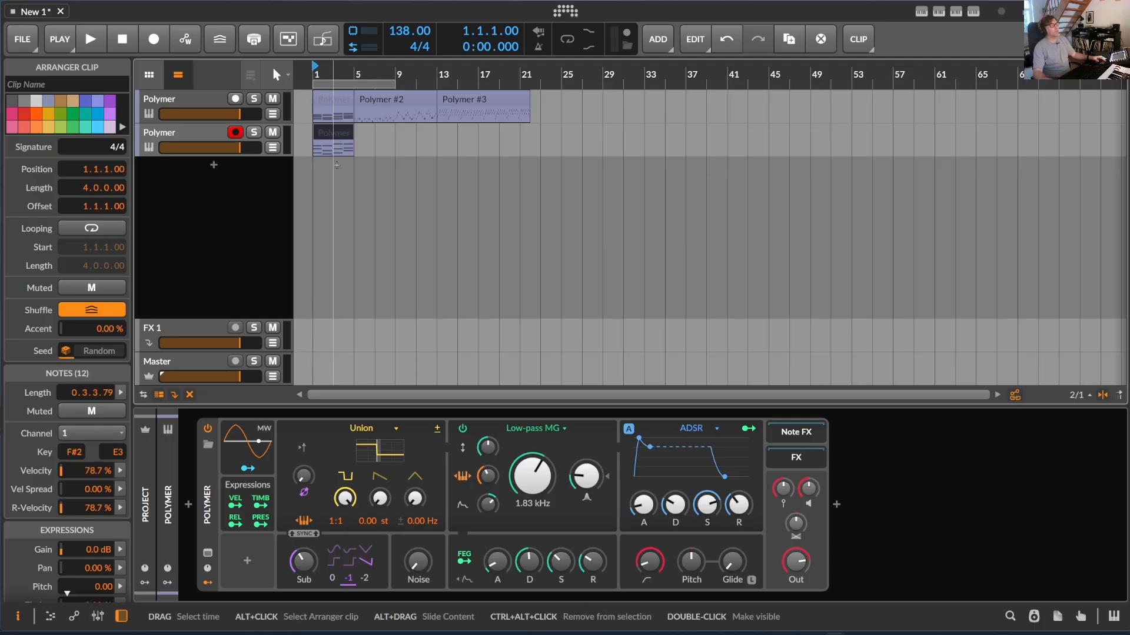
{"action": "double_click", "coordinate": [335, 133]}
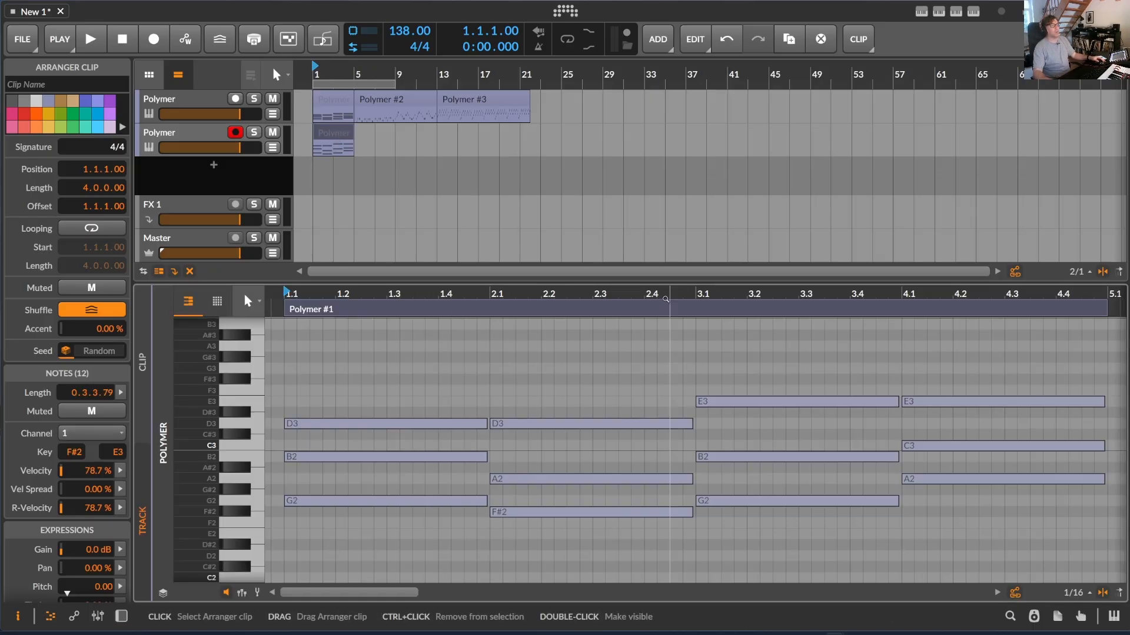
{"action": "left_click_drag", "start_coordinate": [657, 294], "coordinate": [414, 251]}
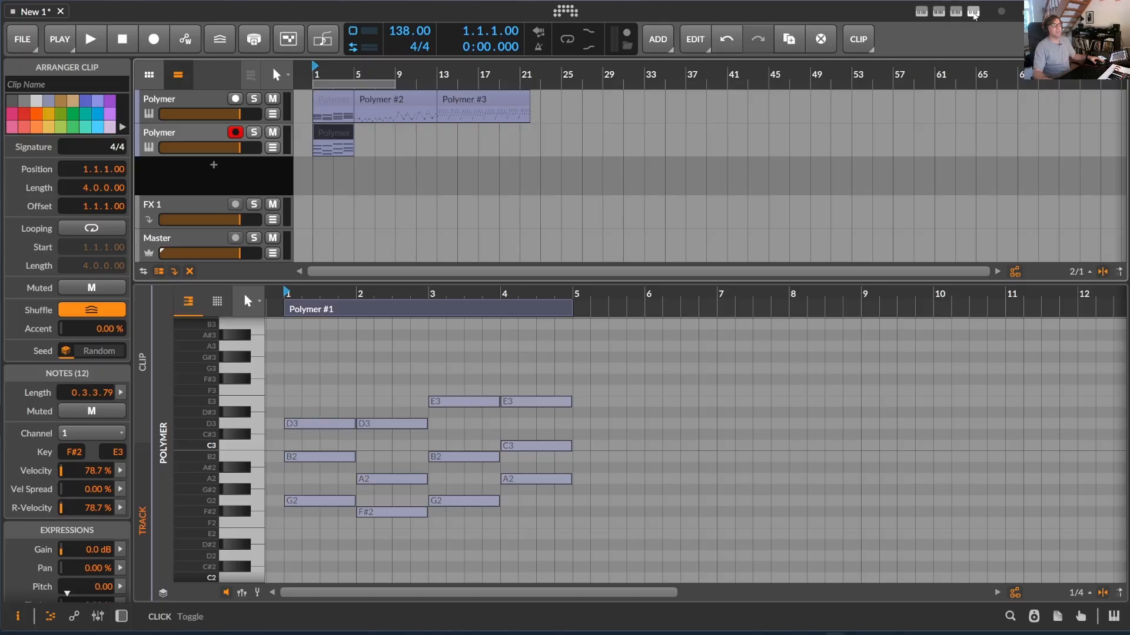
Analyze the consolidated chord clip with MusicalContinuator and append a continuation to it
{"action": "left_click", "coordinate": [973, 12]}
{"action": "left_click", "coordinate": [909, 130]}
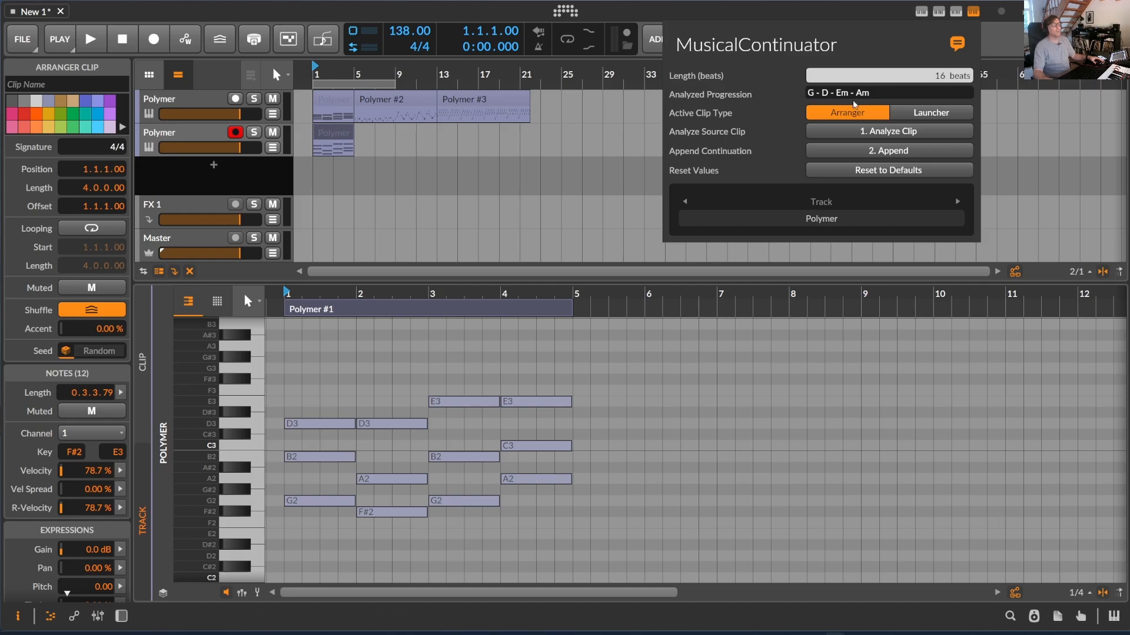
{"action": "left_click", "coordinate": [897, 155]}
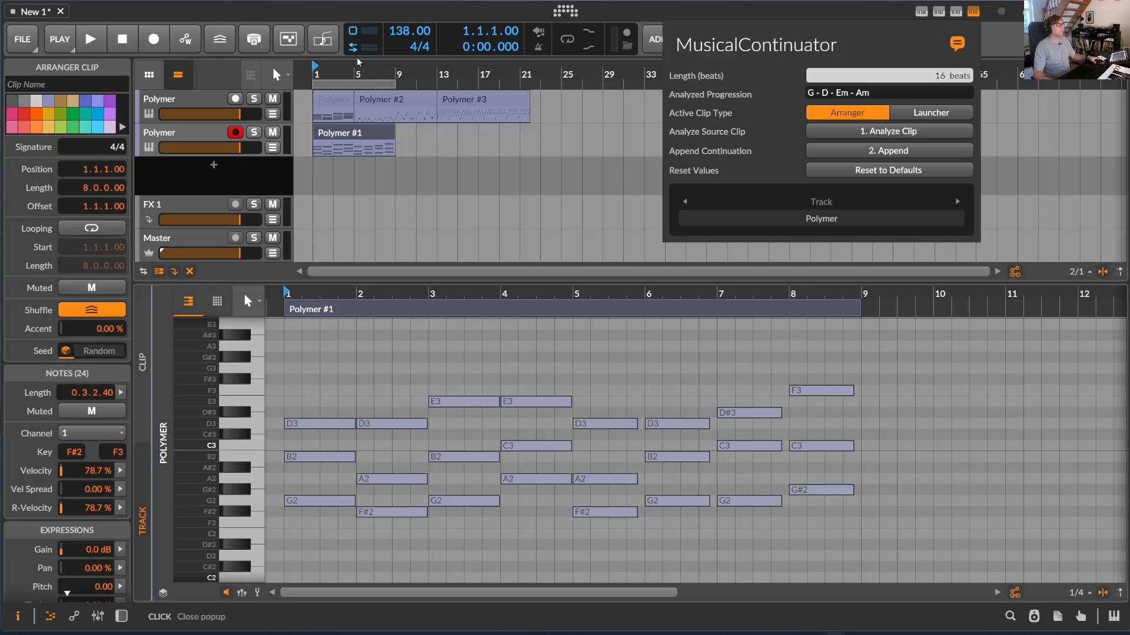
Solo the duplicated Polymer track and play the extended chord clip to its end
{"action": "left_click", "coordinate": [255, 134]}
{"action": "left_click", "coordinate": [254, 133]}
{"action": "key", "text": "space"}
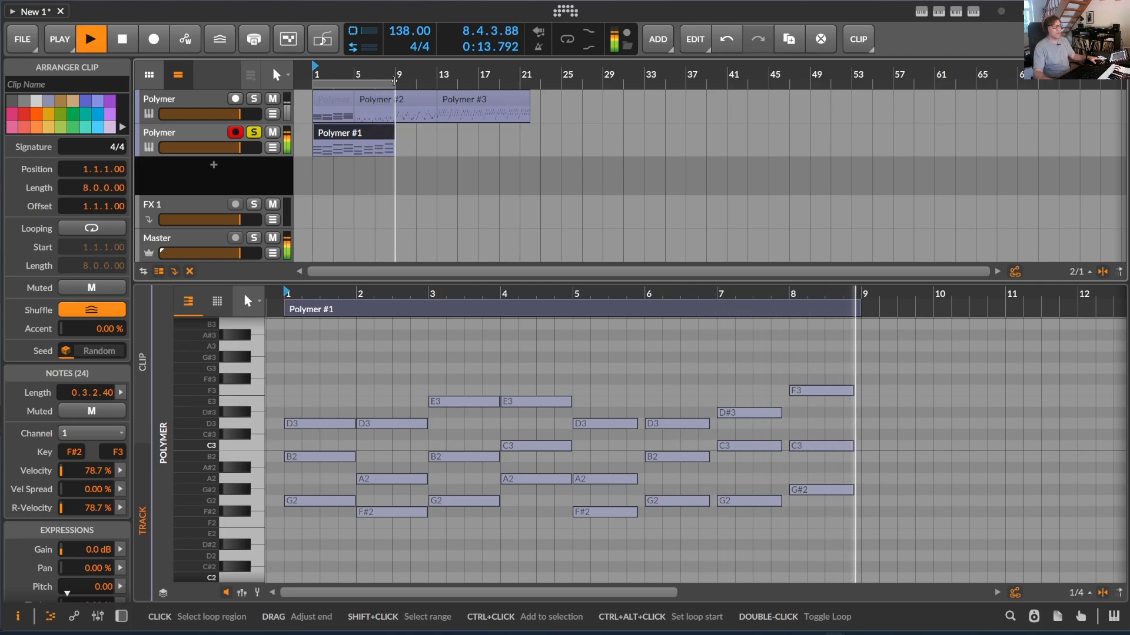
{"action": "key", "text": "space"}
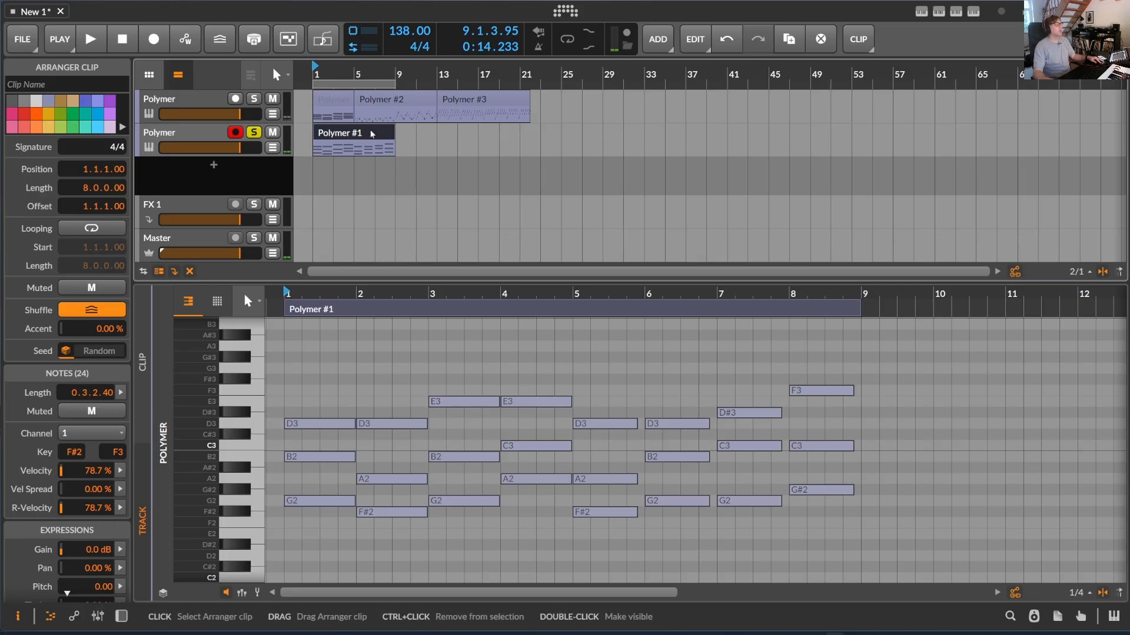
Trim the chord clip back to four bars and merge it with a copy of the arp clip placed at bar 5
{"action": "left_click_drag", "start_coordinate": [392, 133], "coordinate": [343, 131]}
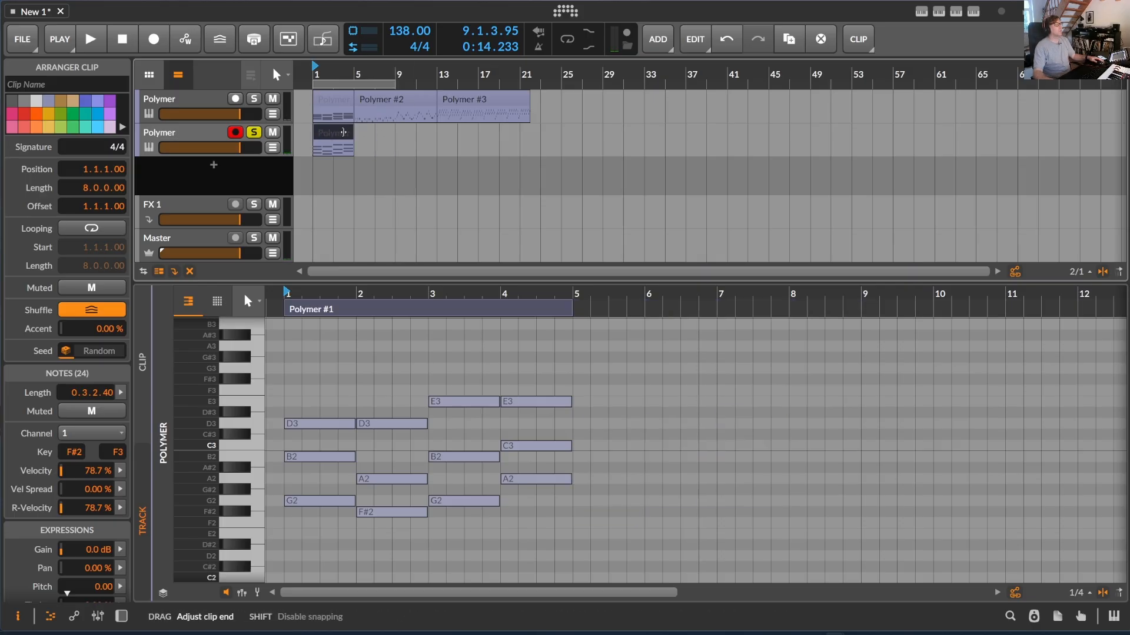
{"action": "left_click", "coordinate": [468, 104]}
{"action": "left_click_drag", "start_coordinate": [468, 104], "coordinate": [380, 142]}
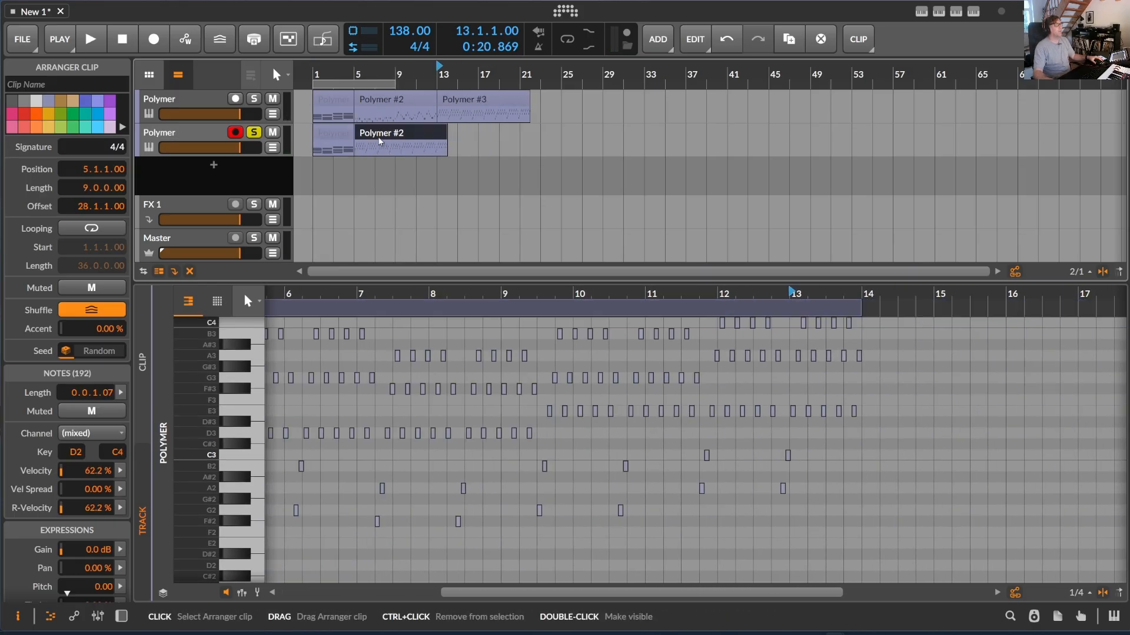
{"action": "left_click", "coordinate": [333, 133], "text": "ctrl"}
{"action": "key", "text": "ctrl+j"}
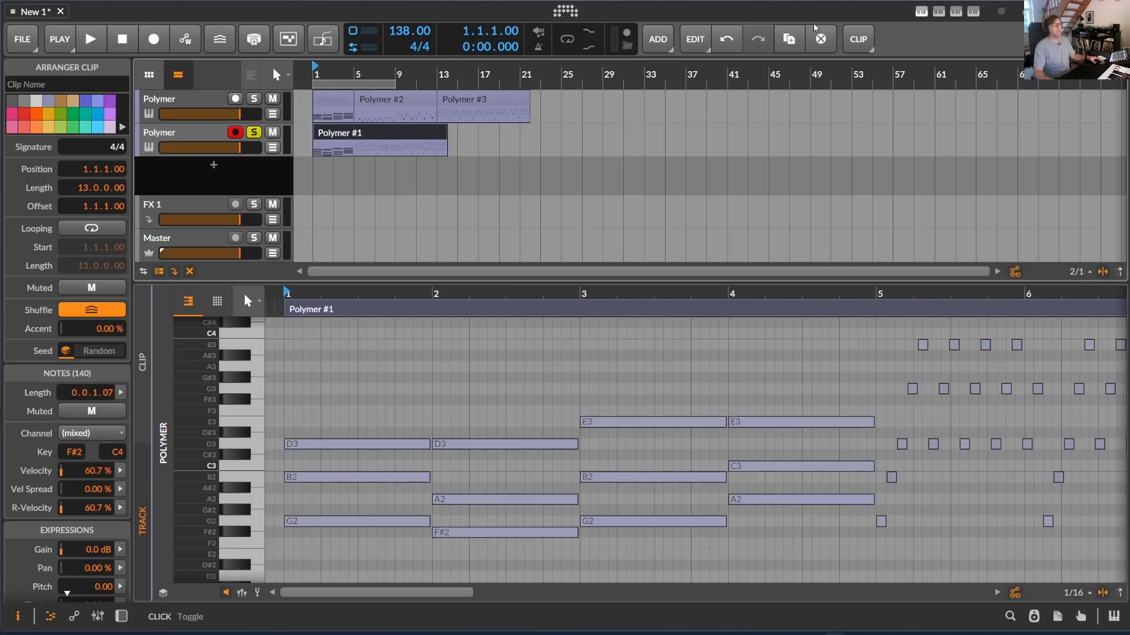
Analyze the merged chord-and-arp clip with MusicalContinuator and append a continuation to it
{"action": "left_click", "coordinate": [973, 11]}
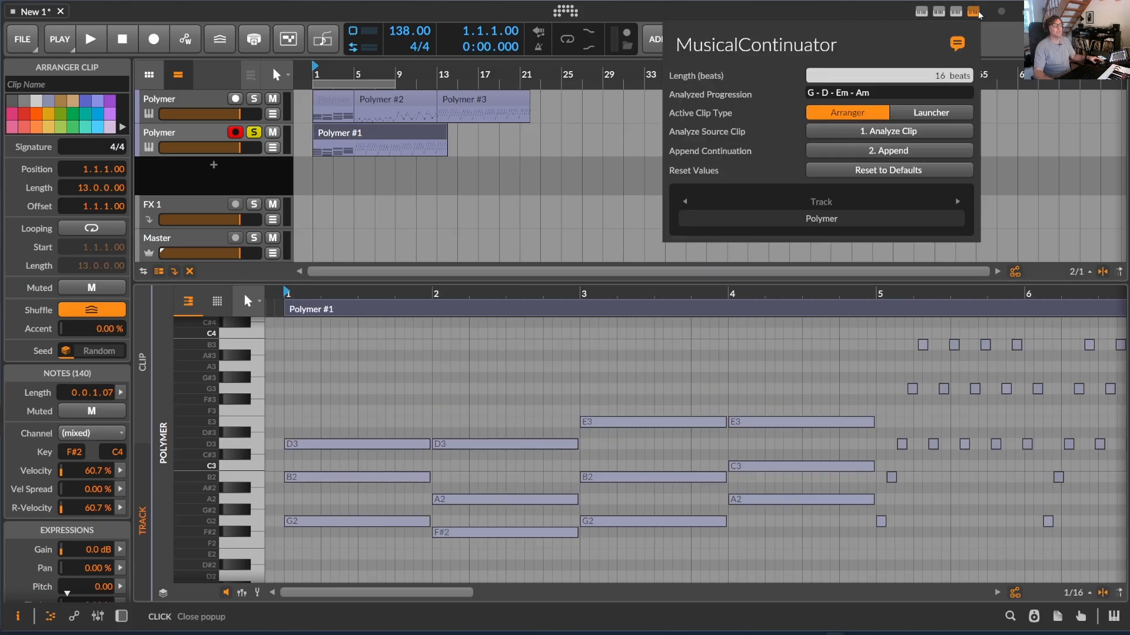
{"action": "left_click", "coordinate": [878, 135]}
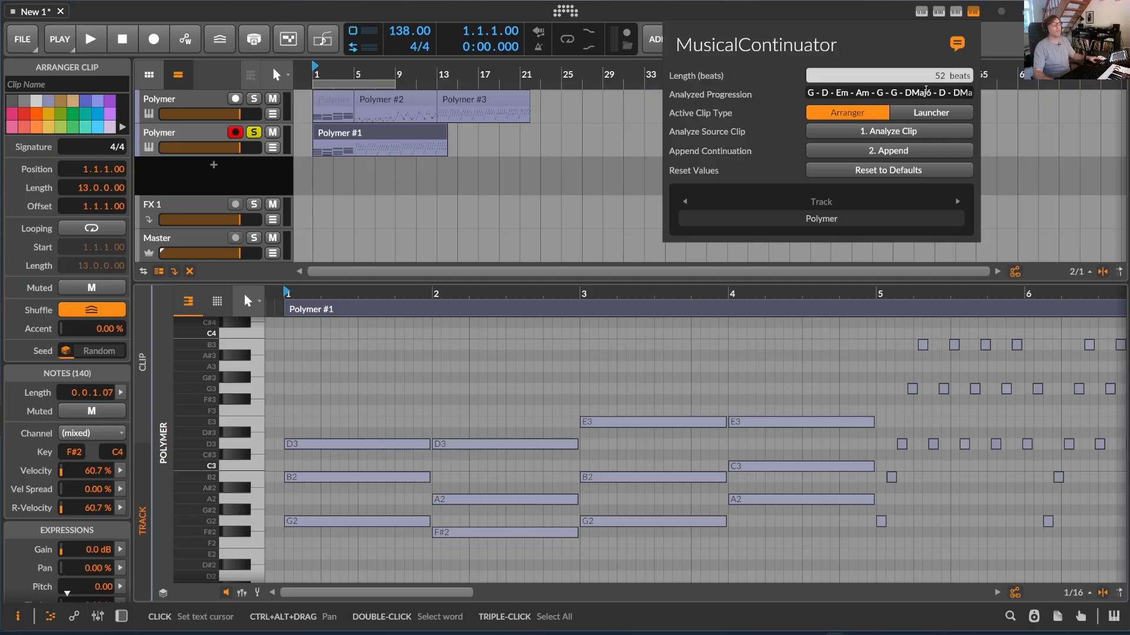
{"action": "left_click", "coordinate": [395, 134]}
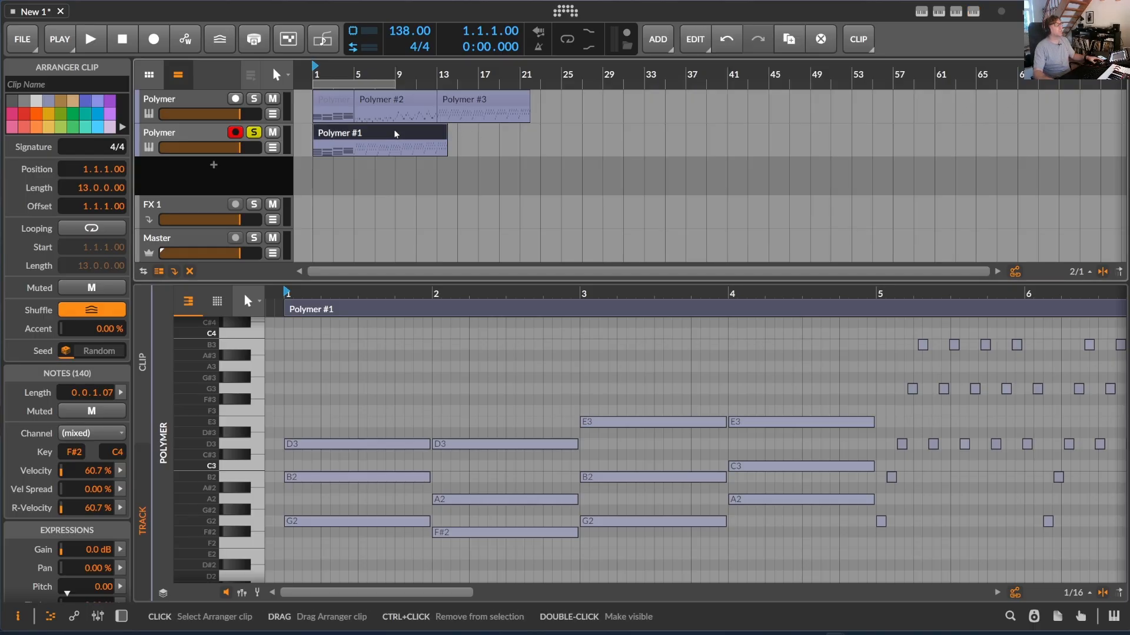
{"action": "left_click", "coordinate": [395, 134]}
{"action": "left_click", "coordinate": [973, 12]}
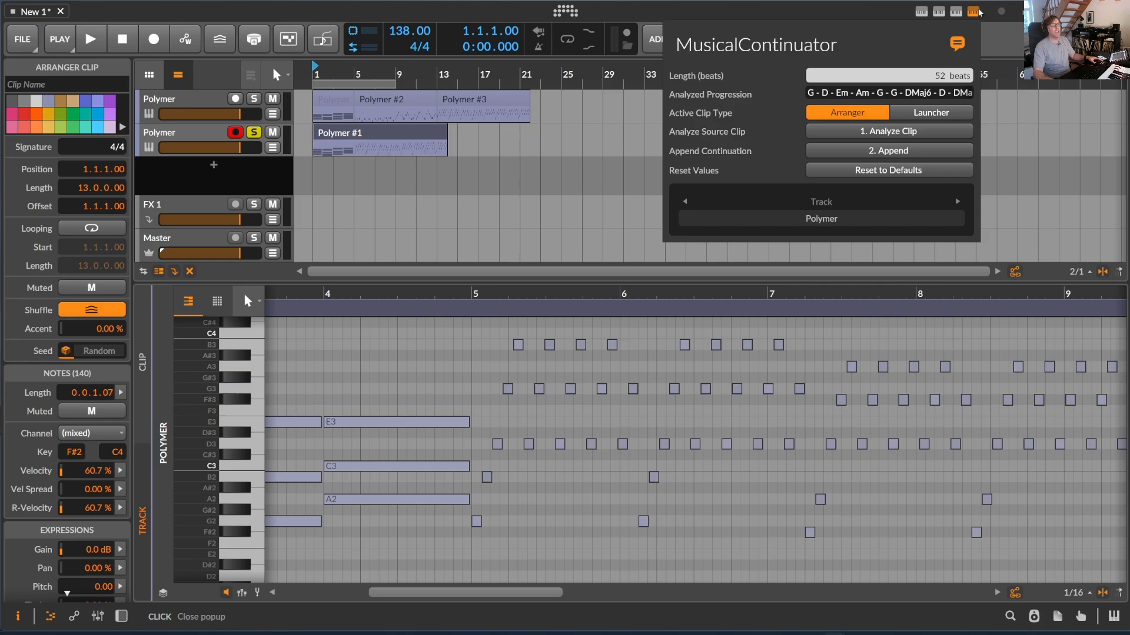
{"action": "left_click", "coordinate": [899, 152]}
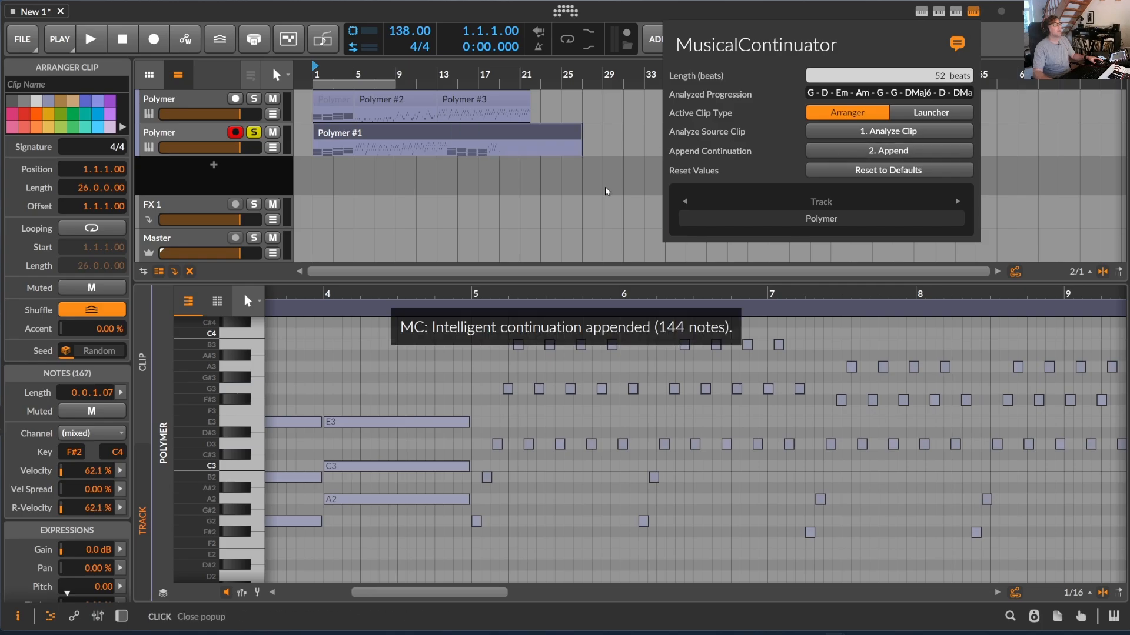
Fit the extended clip in the note editor and play it from bar 1 to its end
{"action": "left_click", "coordinate": [507, 132]}
{"action": "left_click_drag", "start_coordinate": [741, 290], "coordinate": [750, 293]}
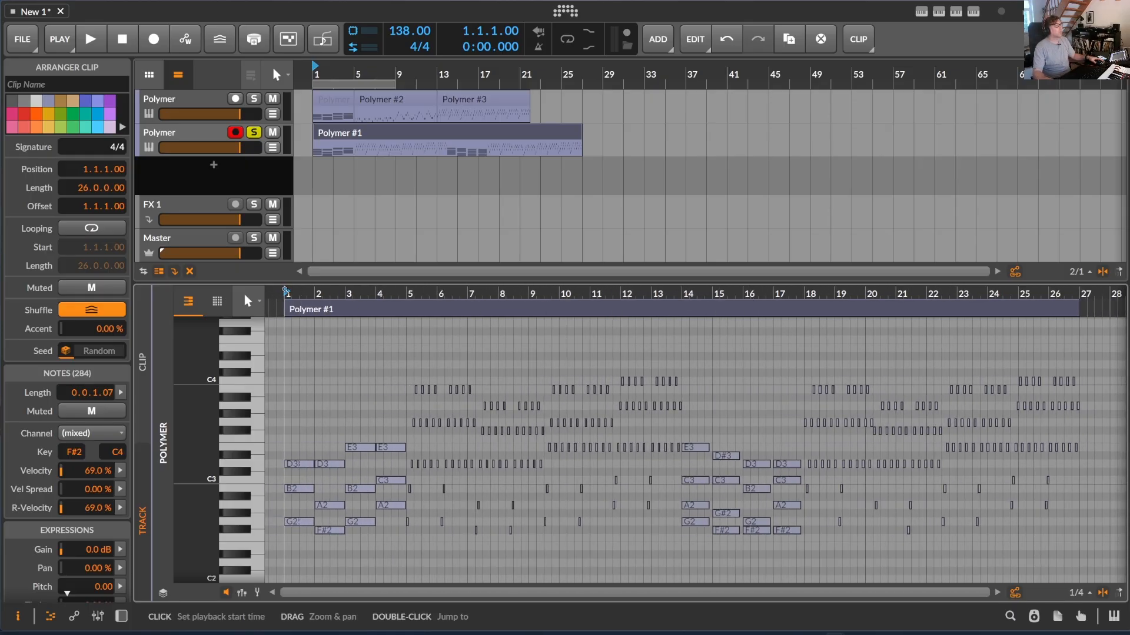
{"action": "key", "text": "space"}
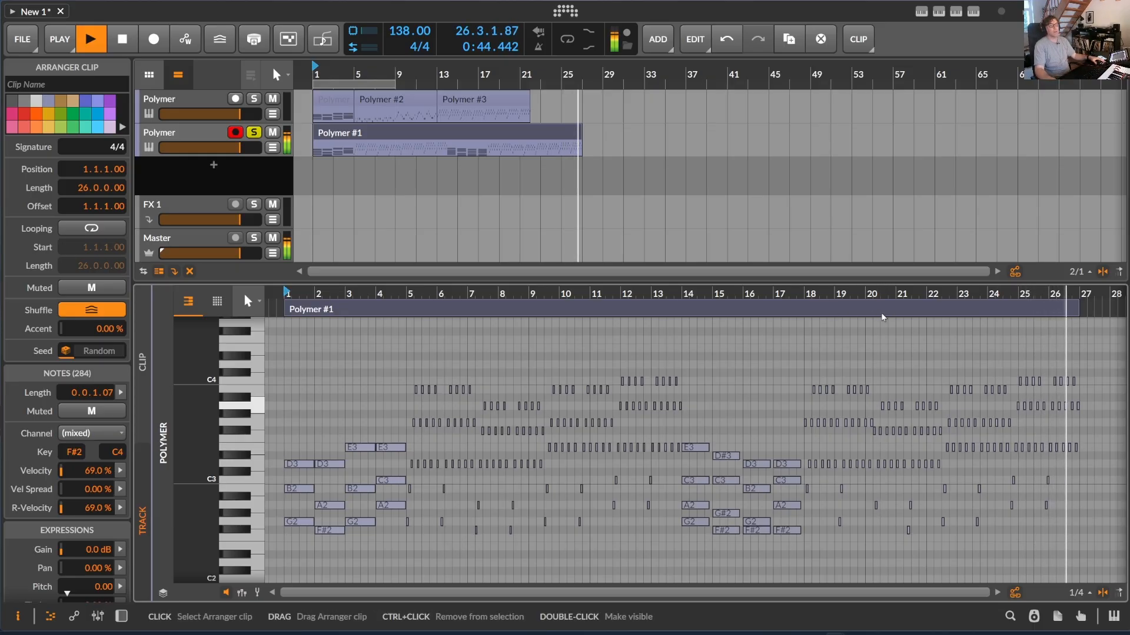
{"action": "key", "text": "space"}
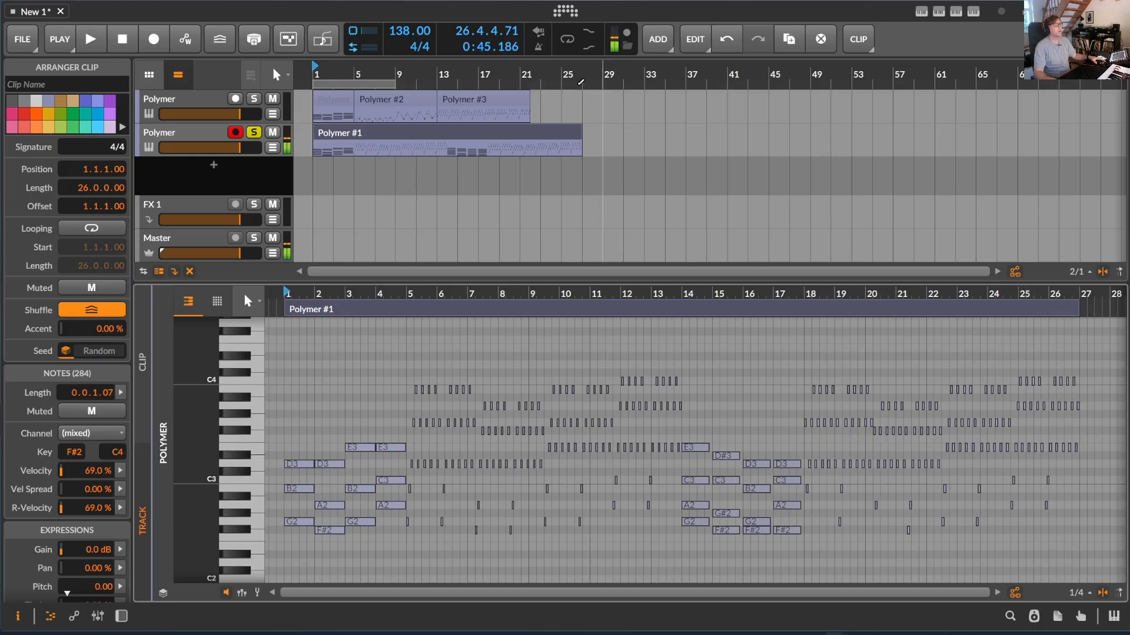
Cut out the appended chord section, close the gap, and merge both arp sections into one clip starting at bar 5
{"action": "left_click", "coordinate": [447, 131]}
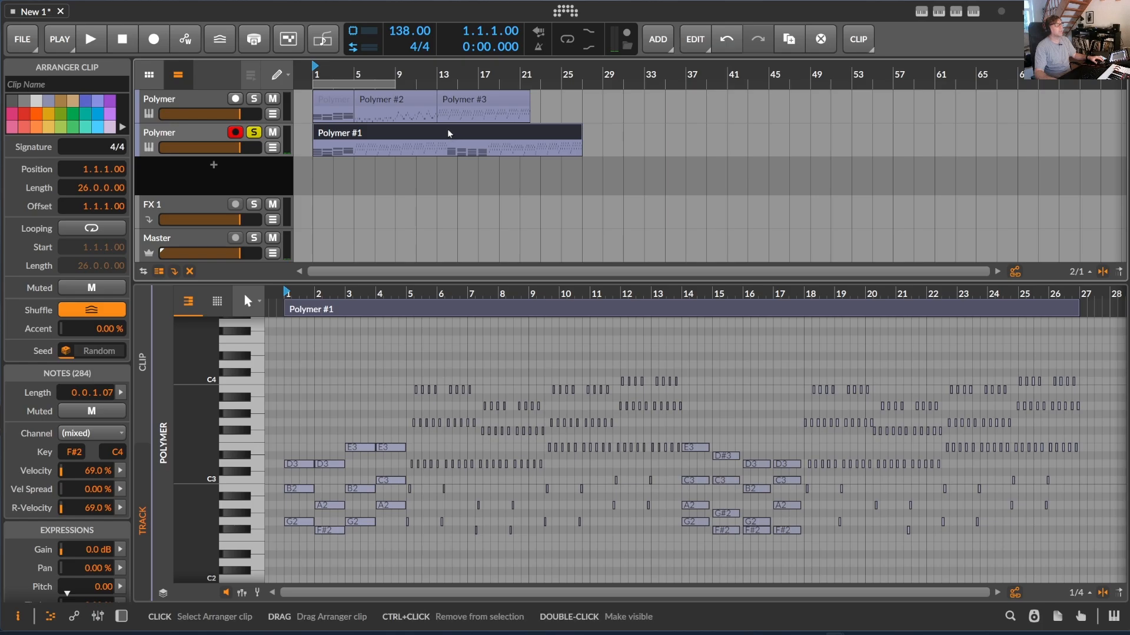
{"action": "key", "text": "4"}
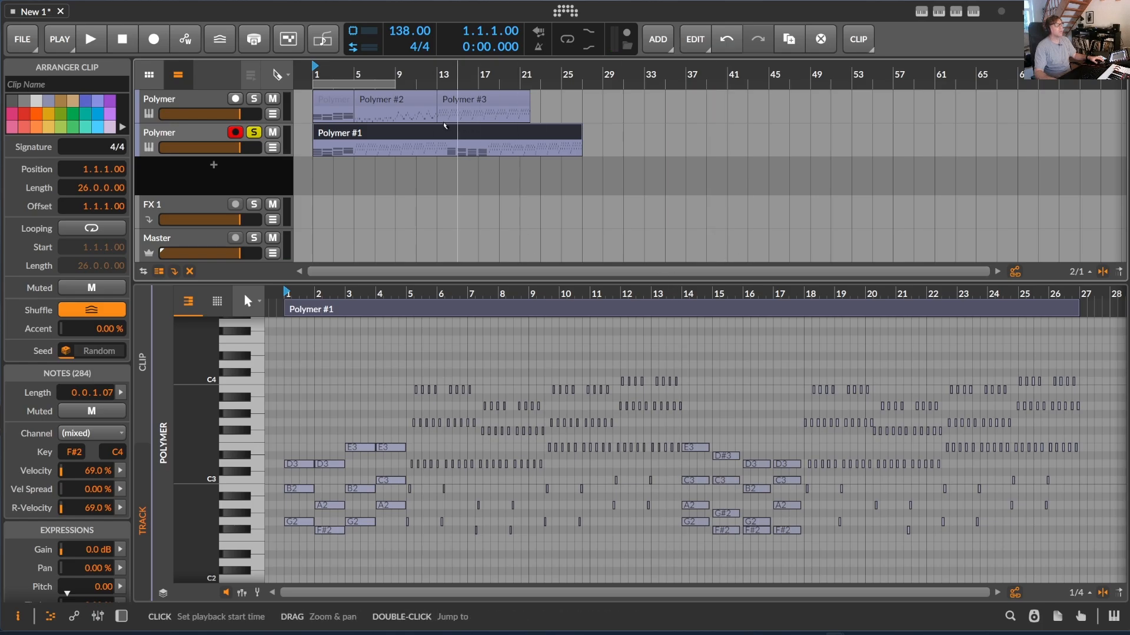
{"action": "left_click_drag", "start_coordinate": [445, 125], "coordinate": [589, 142]}
{"action": "left_click", "coordinate": [589, 140]}
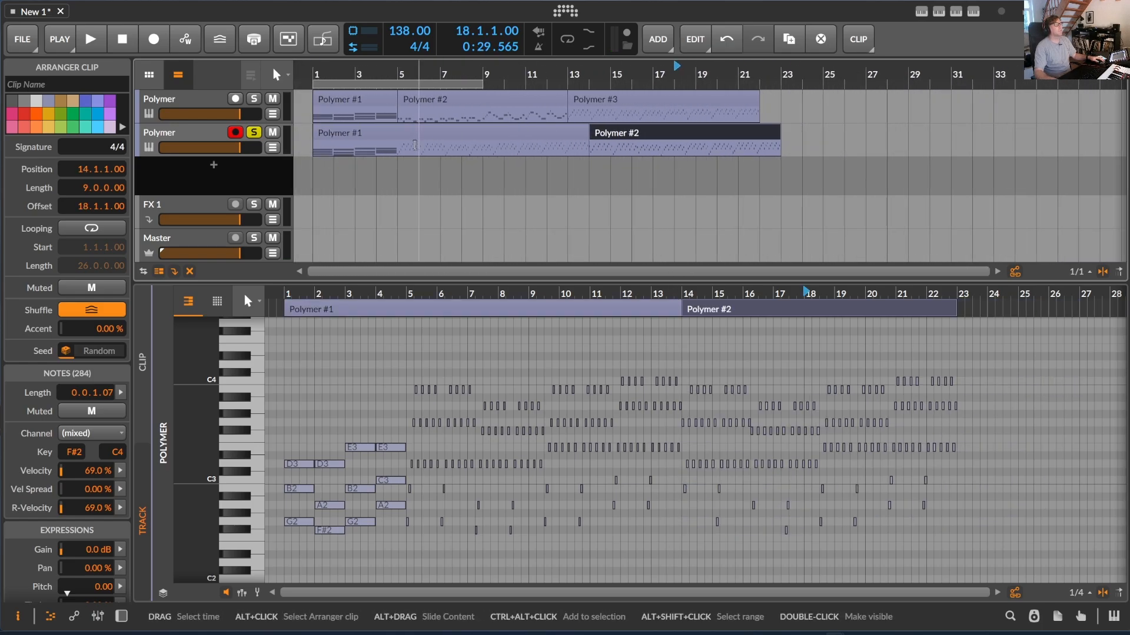
{"action": "left_click", "coordinate": [398, 132]}
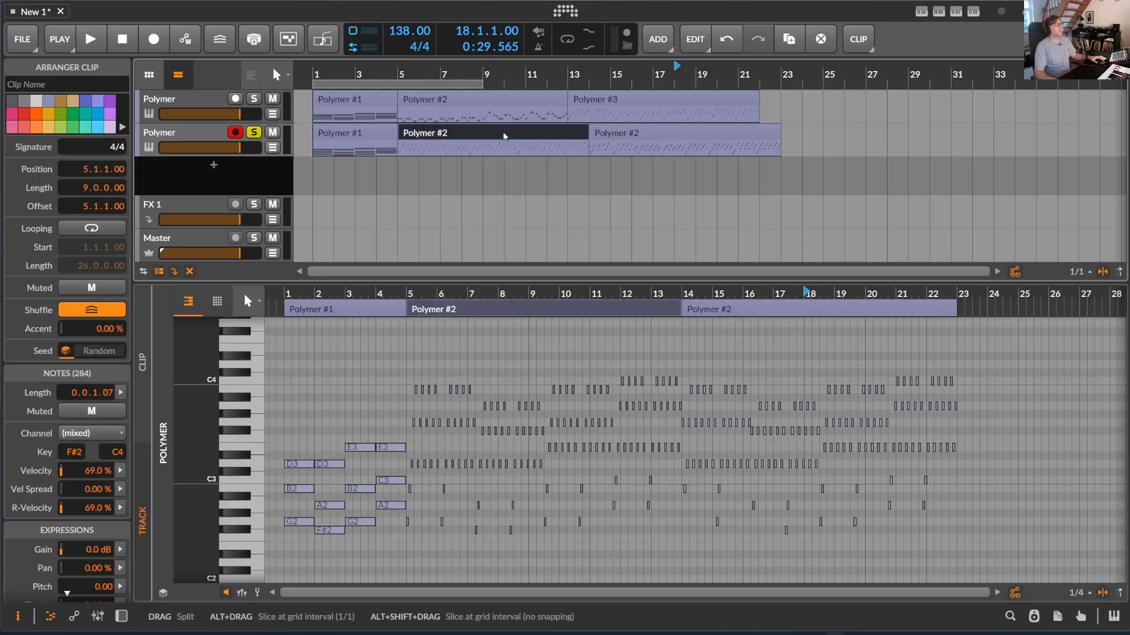
{"action": "left_click", "coordinate": [623, 132], "text": "shift"}
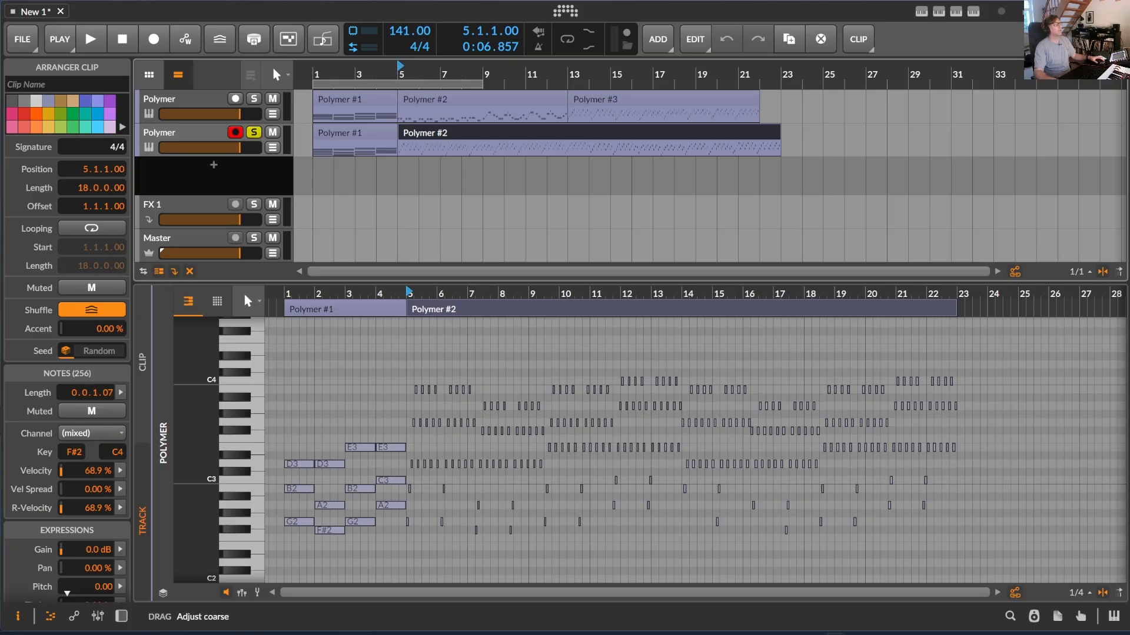
Play the merged arp clip from bar 5 to its end with the tempo raised to 153 BPM
{"action": "key", "text": "space"}
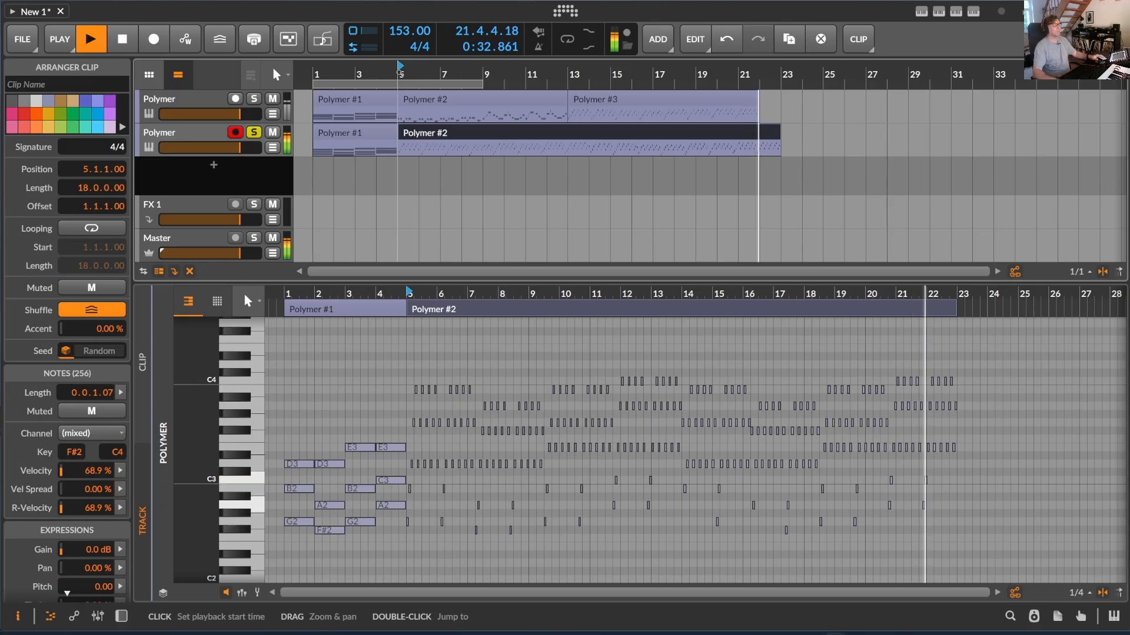
{"action": "key", "text": "space"}
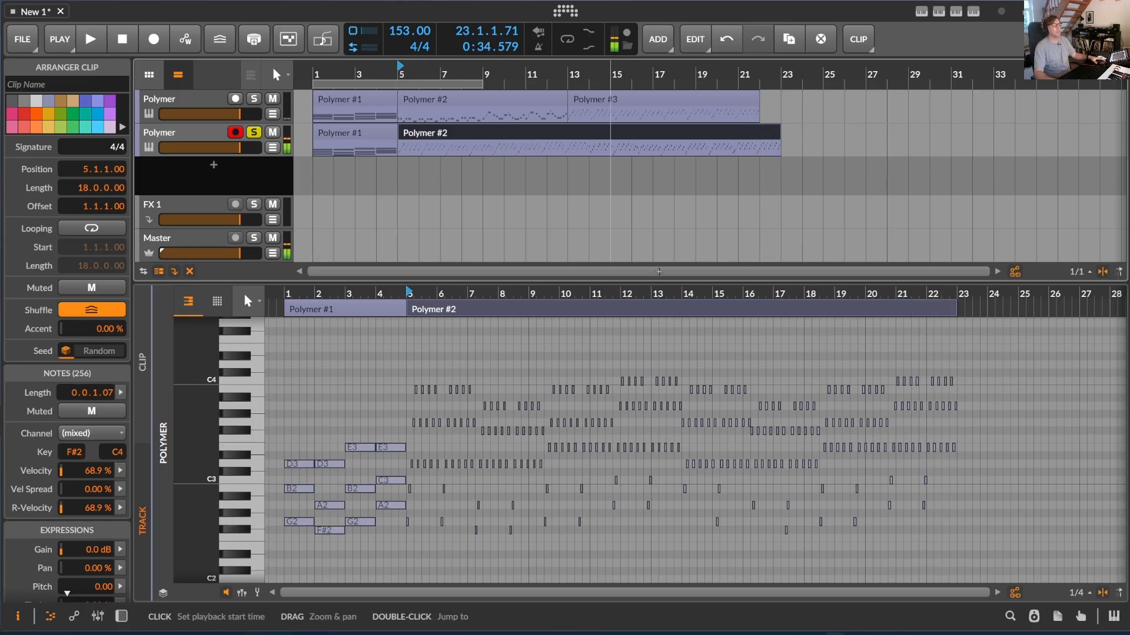
Delete both clips on the duplicated Polymer track
{"action": "left_click", "coordinate": [450, 131]}
{"action": "scroll", "coordinate": [450, 132], "scroll_direction": "down", "scroll_amount": 1}
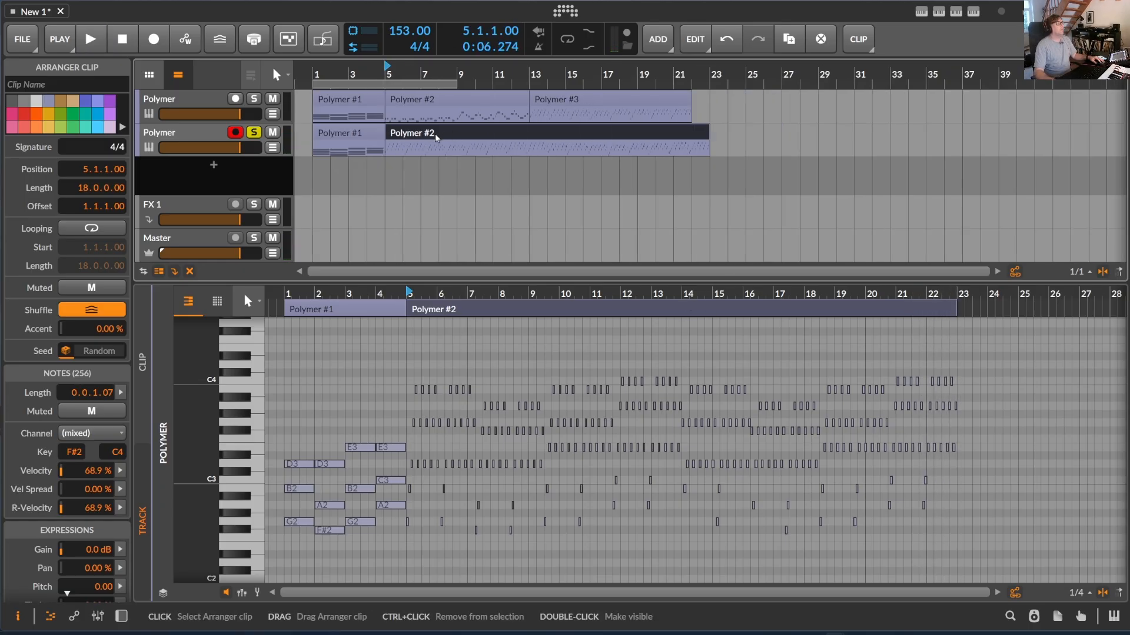
{"action": "left_click", "coordinate": [363, 129], "text": "ctrl"}
{"action": "key", "text": "Delete"}
Move the four-bar bassline section from the upper track to bar 1 of the duplicated track and play it as its own clip
{"action": "left_click", "coordinate": [461, 104]}
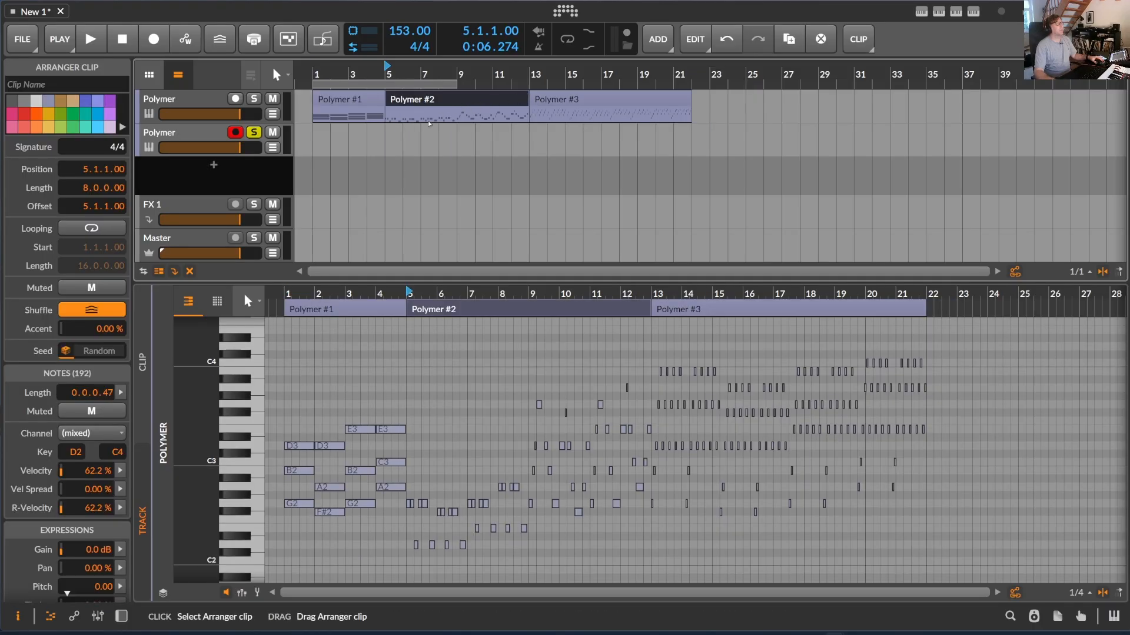
{"action": "left_click_drag", "start_coordinate": [488, 100], "coordinate": [415, 133]}
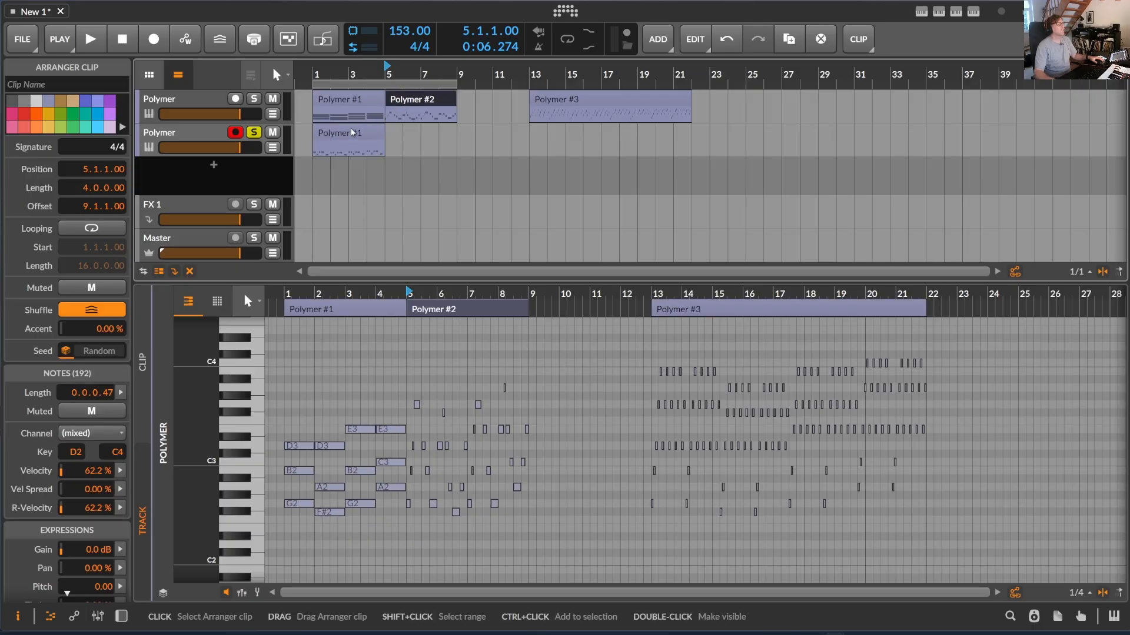
{"action": "left_click", "coordinate": [352, 133]}
{"action": "key", "text": "space"}
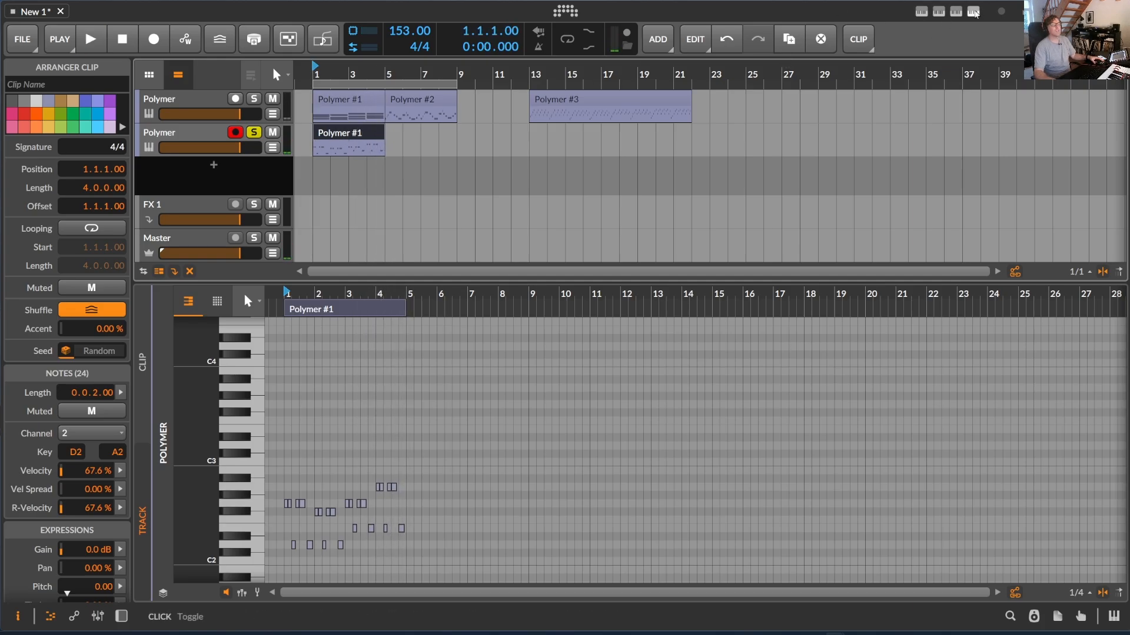
Analyze the four-bar bassline clip with MusicalContinuator and append a continuation to it
{"action": "left_click", "coordinate": [973, 12]}
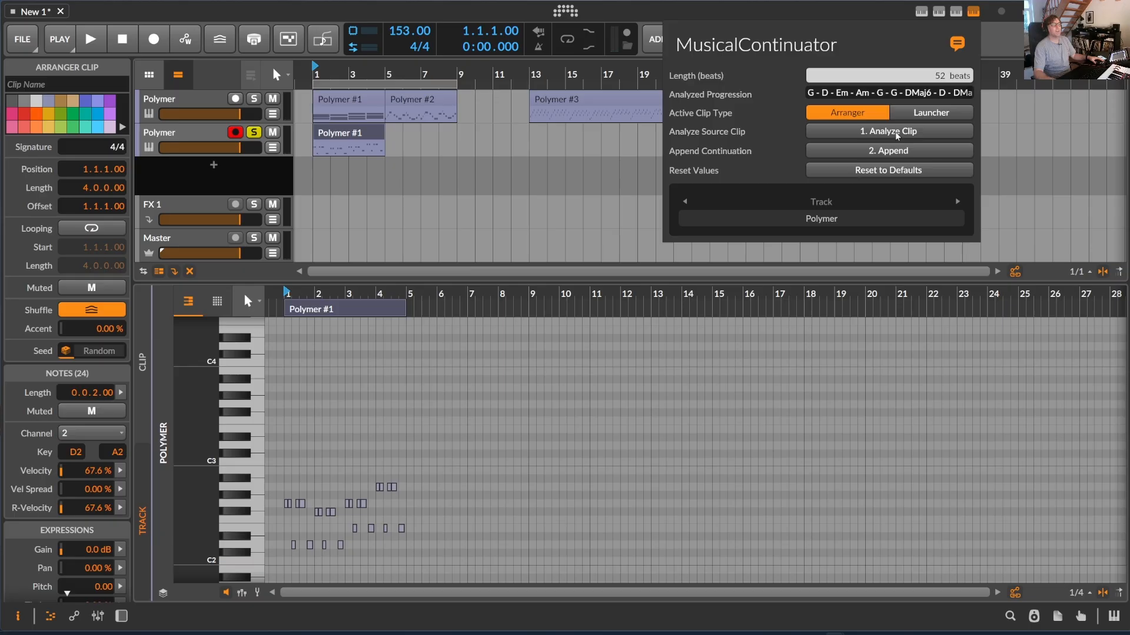
{"action": "left_click", "coordinate": [895, 133]}
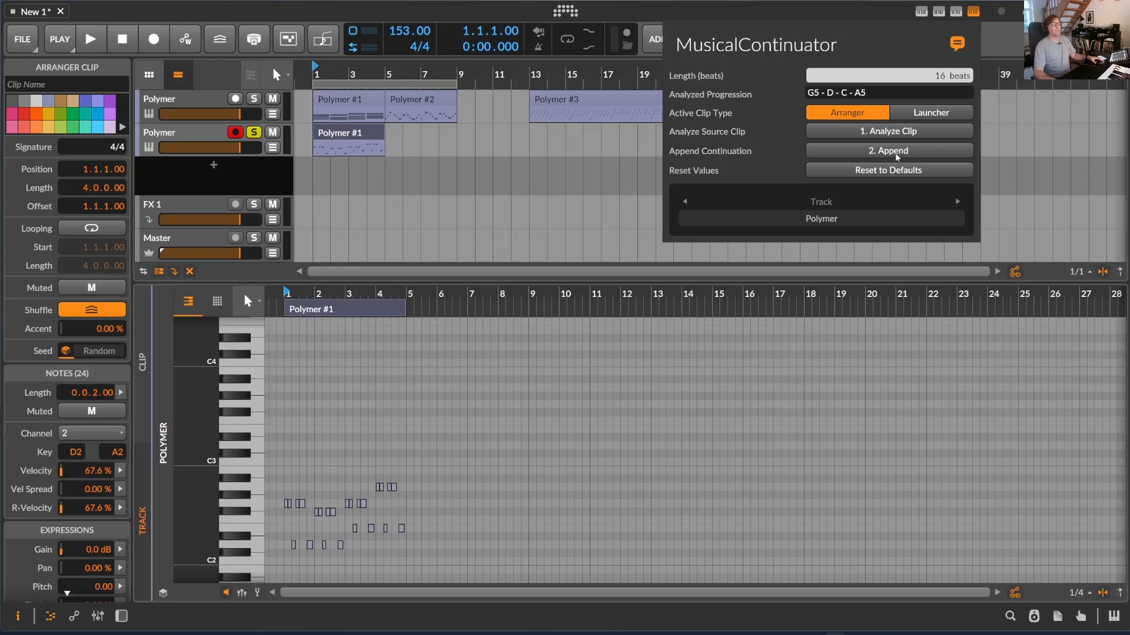
{"action": "left_click", "coordinate": [895, 151]}
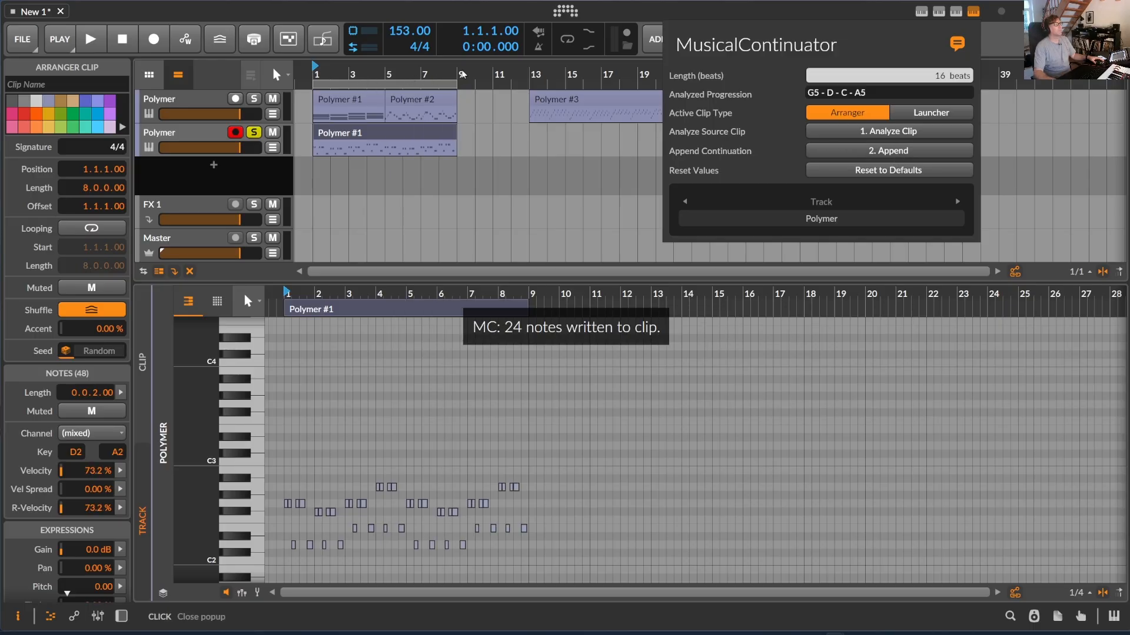
Play the extended eight-bar bassline clip from bar 1 to its end and inspect its notes
{"action": "key", "text": "space"}
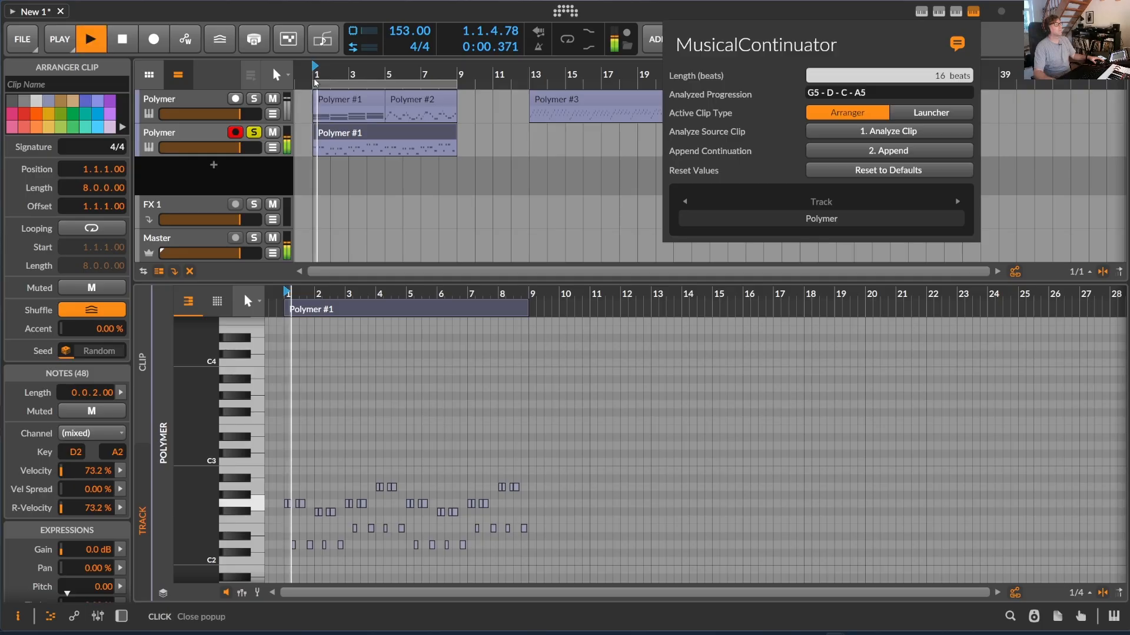
{"action": "left_click", "coordinate": [418, 294]}
{"action": "left_click_drag", "start_coordinate": [421, 294], "coordinate": [421, 348]}
{"action": "left_click_drag", "start_coordinate": [716, 321], "coordinate": [723, 293]}
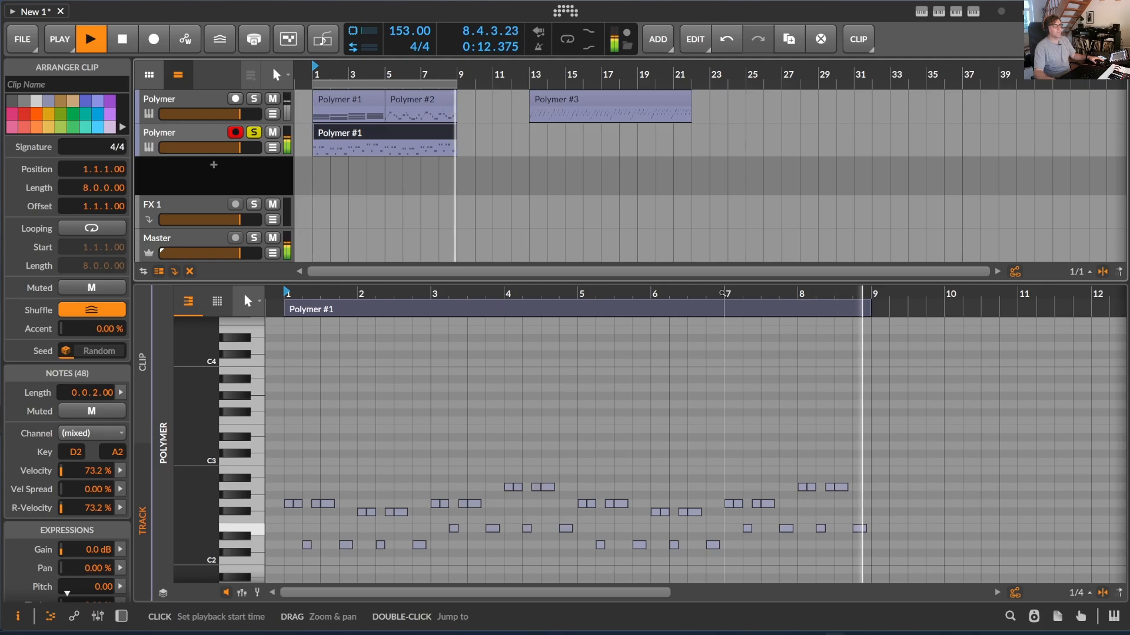
{"action": "key", "text": "space"}
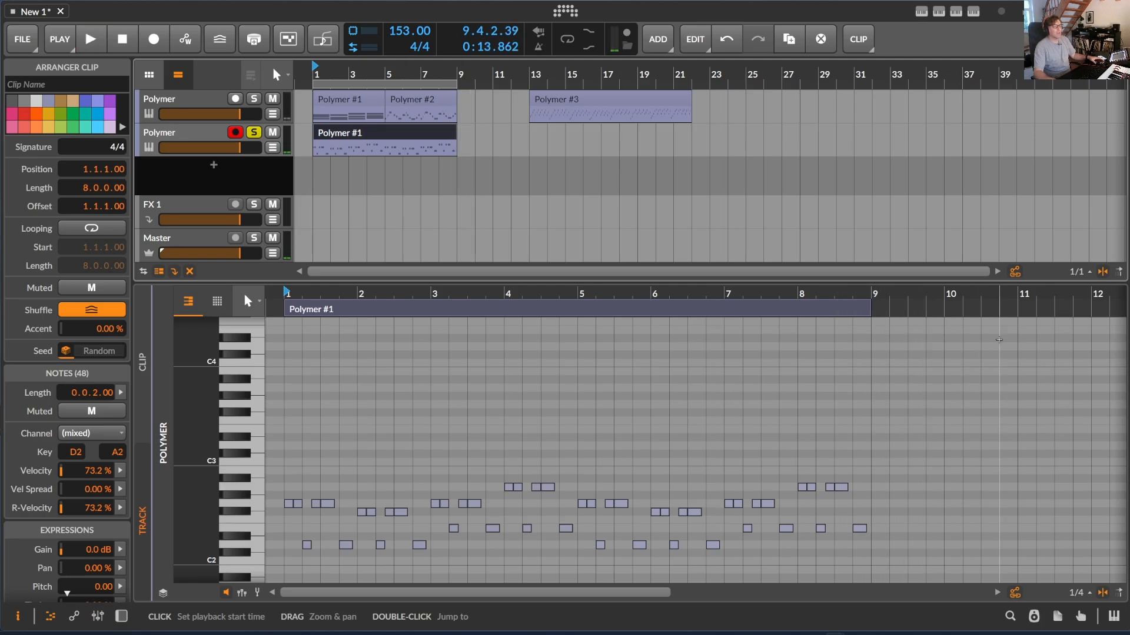
{"action": "left_click_drag", "start_coordinate": [787, 294], "coordinate": [608, 294]}
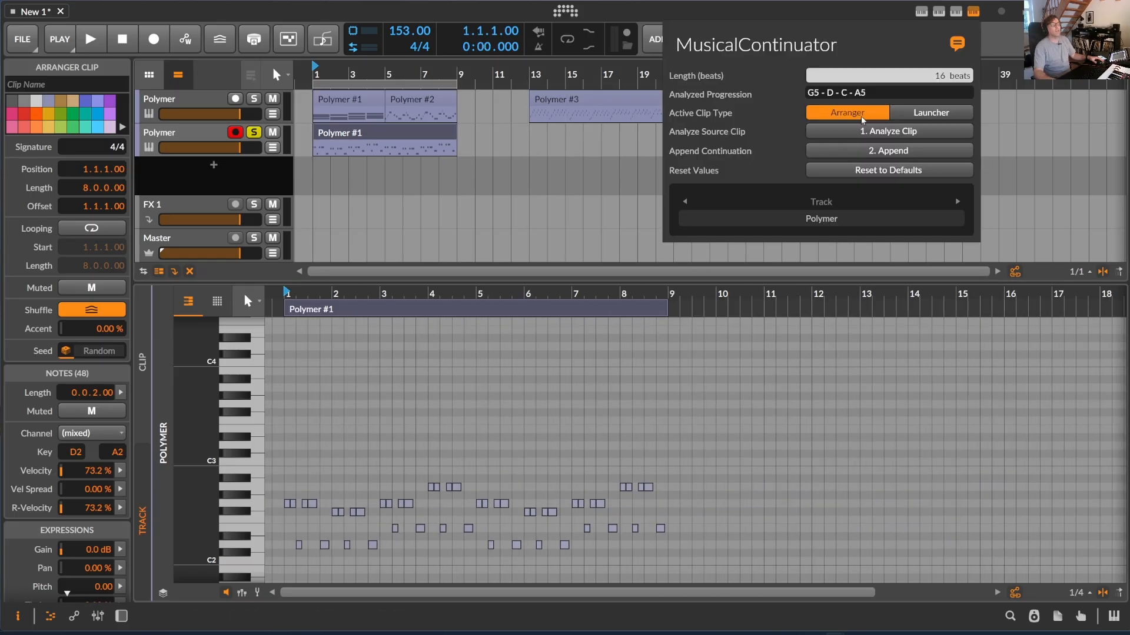
{"action": "key", "text": "Escape"}
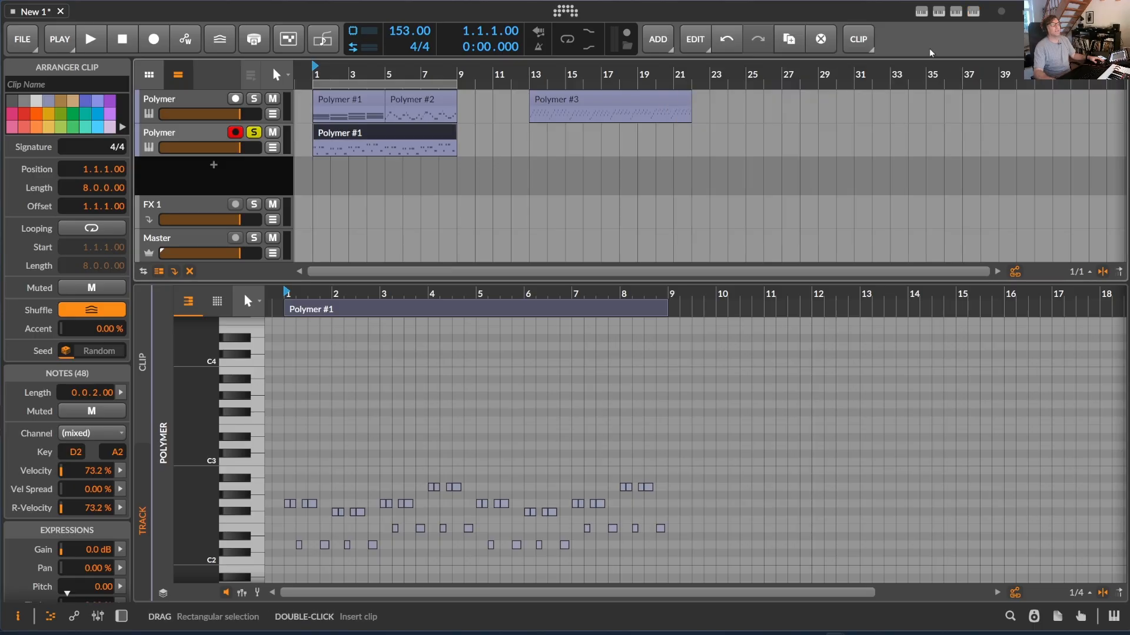
Analyze the eight-bar bassline clip with MusicalContinuator and append a 64-beat continuation to it
{"action": "left_click", "coordinate": [976, 12]}
{"action": "left_click", "coordinate": [893, 137]}
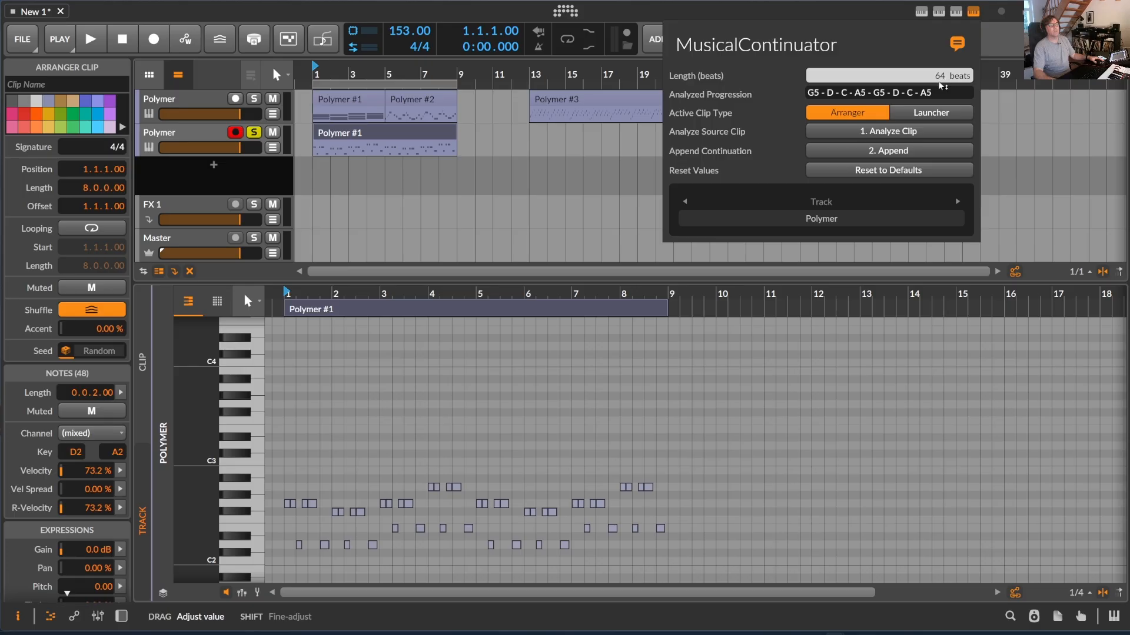
{"action": "left_click", "coordinate": [905, 151]}
{"action": "left_click", "coordinate": [541, 134]}
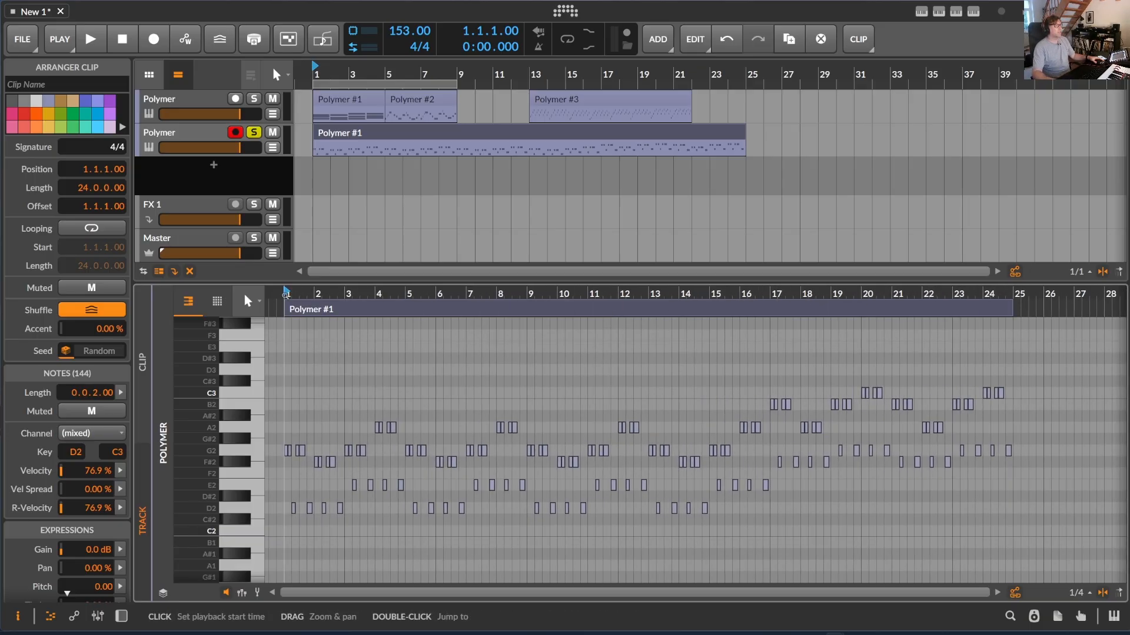
Play the 24-bar bassline clip through from bar 1, and briefly replay its beginning
{"action": "key", "text": "space"}
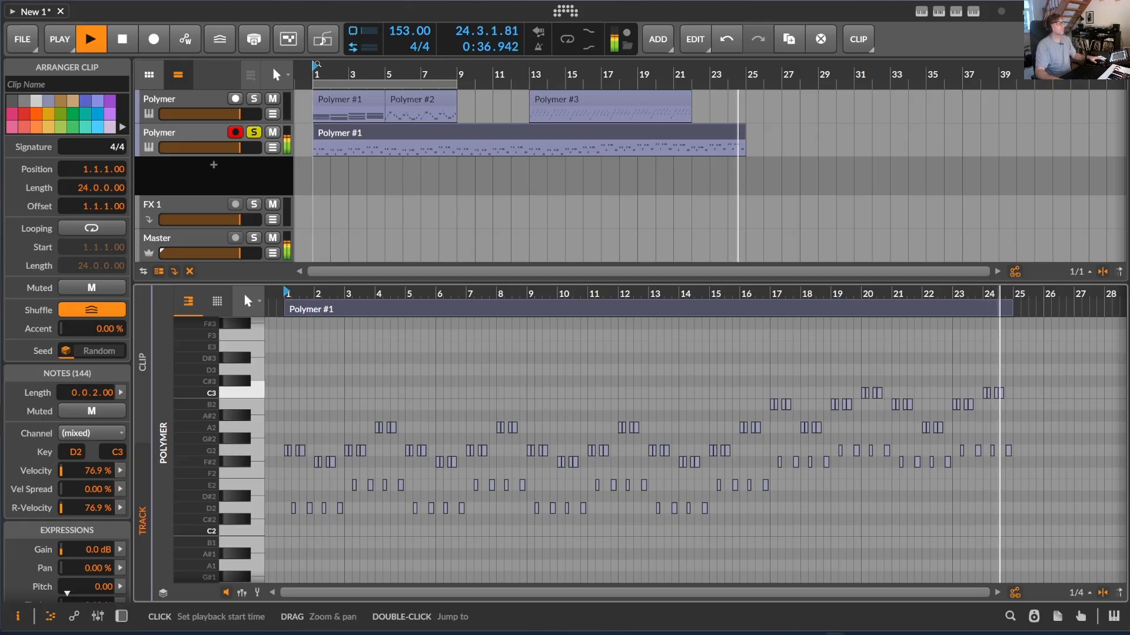
{"action": "key", "text": "space"}
{"action": "key", "text": "space"}
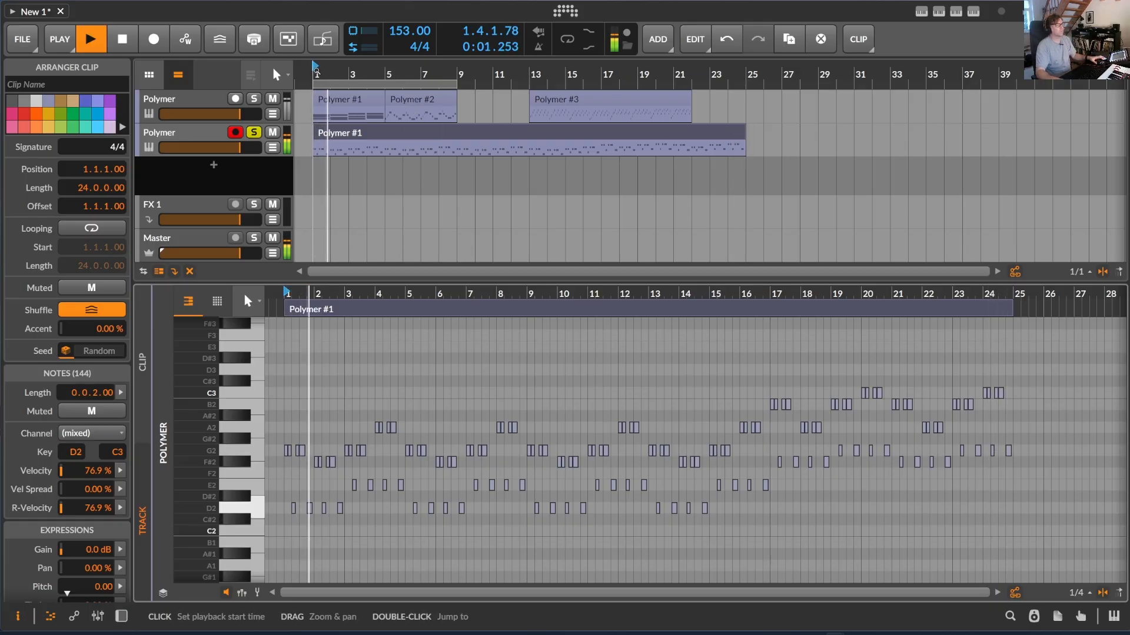
{"action": "key", "text": "space"}
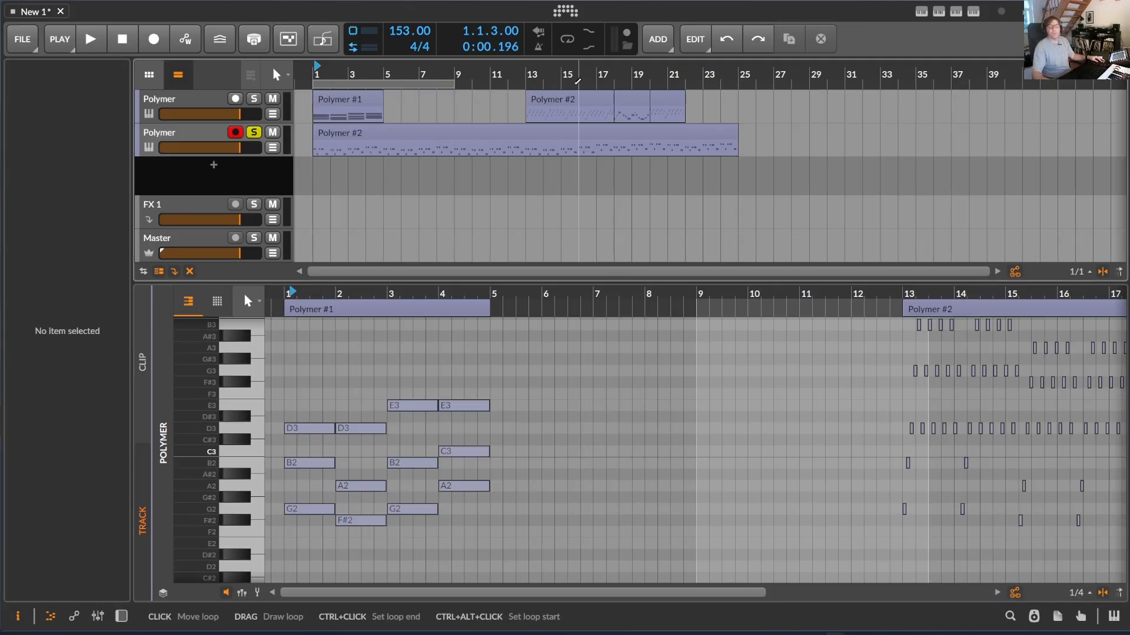
Shorten the chord clip to two bars and join the two-bar melodic section from bar 18 behind it as one four-bar clip
{"action": "left_click", "coordinate": [380, 96]}
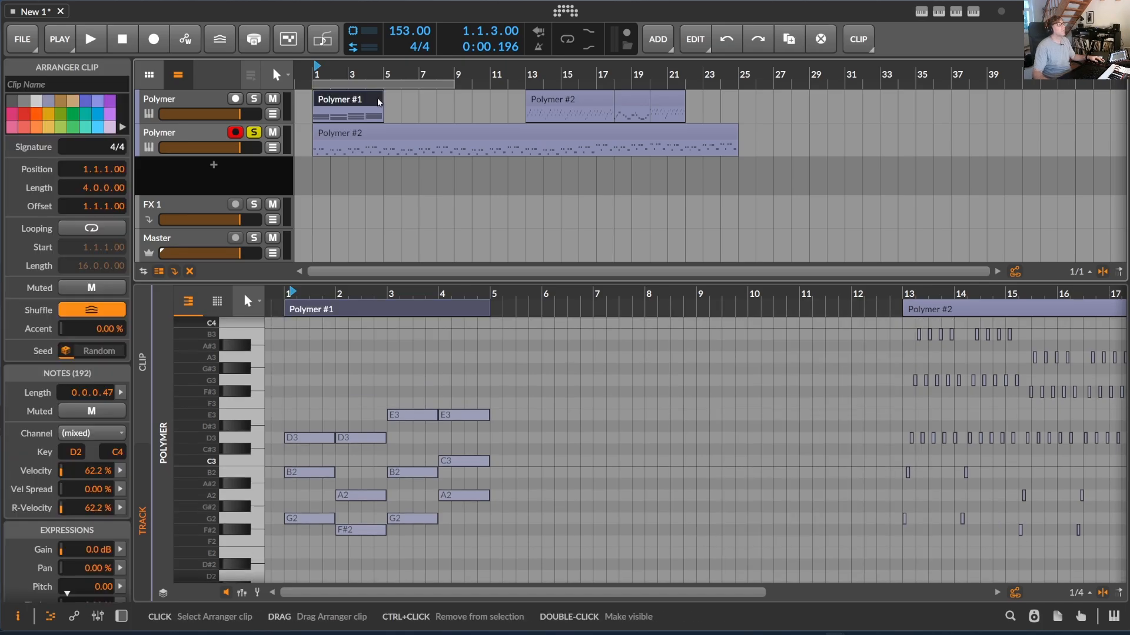
{"action": "left_click_drag", "start_coordinate": [383, 97], "coordinate": [347, 105]}
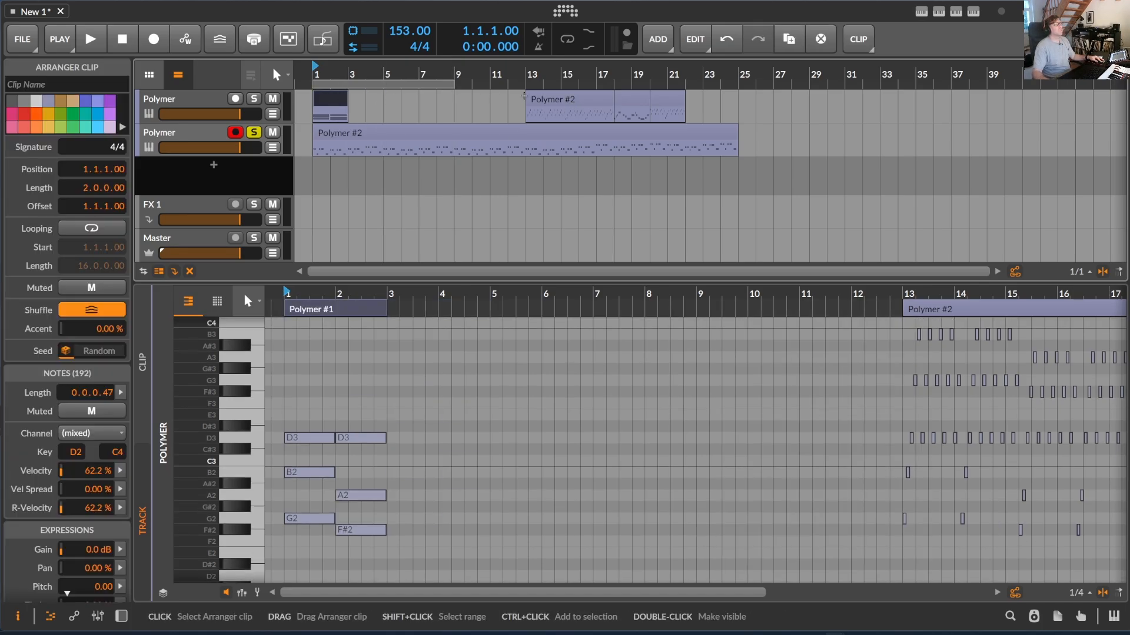
{"action": "left_click", "coordinate": [522, 92]}
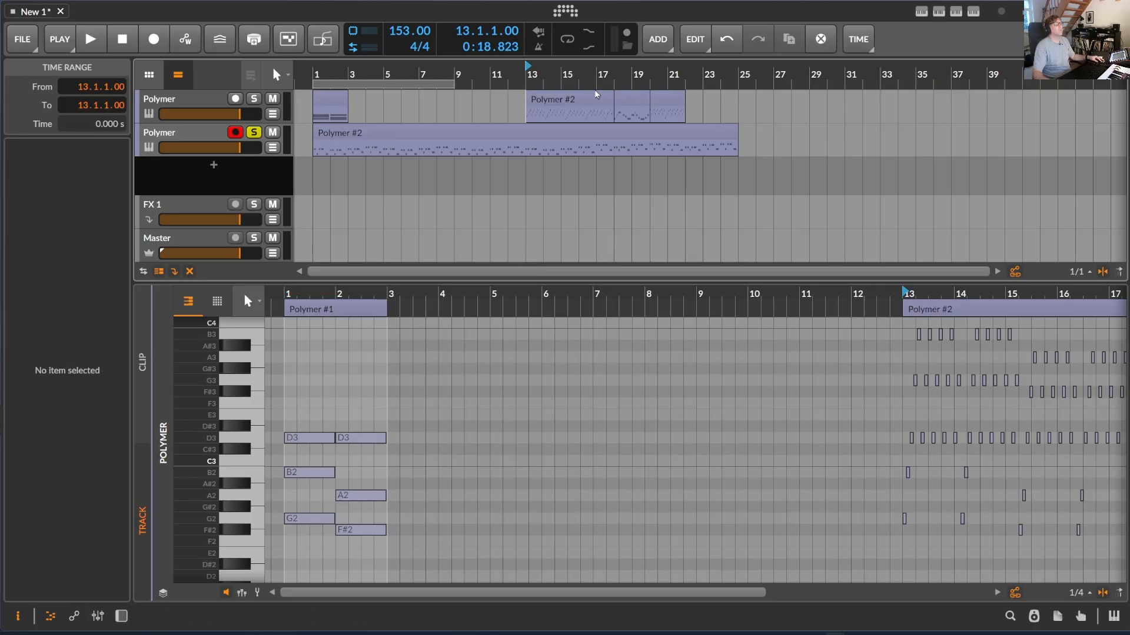
{"action": "left_click_drag", "start_coordinate": [630, 98], "coordinate": [365, 97]}
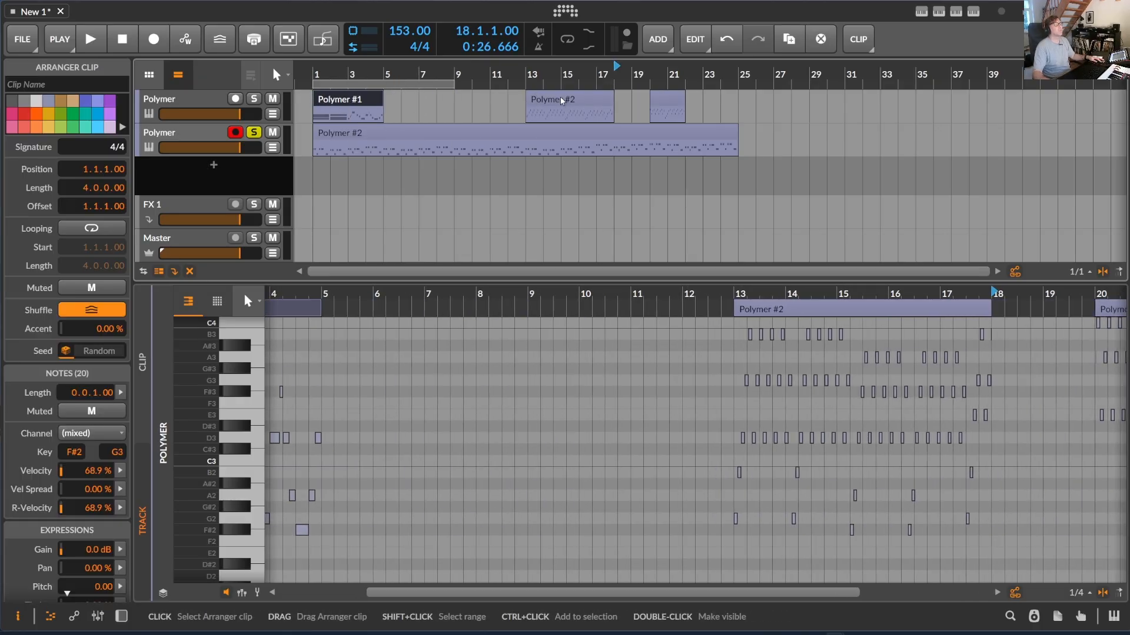
Delete the leftover arp clips and the long bassline clip, and move the merged four-bar clip to bar 1 of the second Polymer track
{"action": "key", "text": "Delete"}
{"action": "left_click", "coordinate": [652, 98]}
{"action": "left_click_drag", "start_coordinate": [310, 99], "coordinate": [342, 141]}
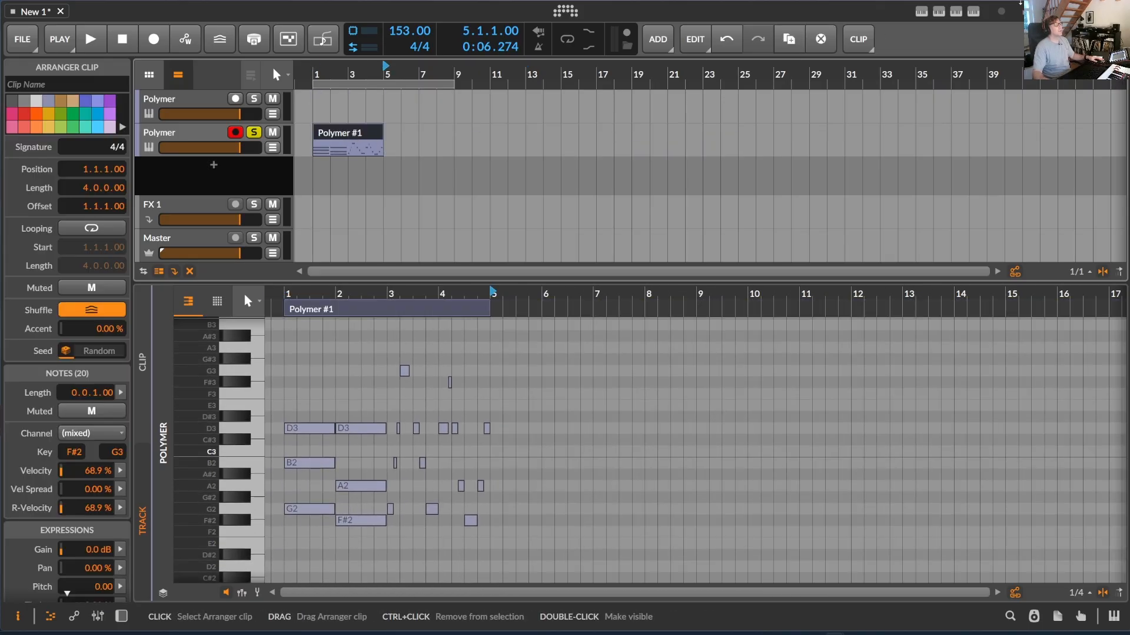
Analyze the mixed chord and melody clip with MusicalContinuator and append a 16-beat continuation
{"action": "left_click", "coordinate": [974, 11]}
{"action": "left_click", "coordinate": [877, 131]}
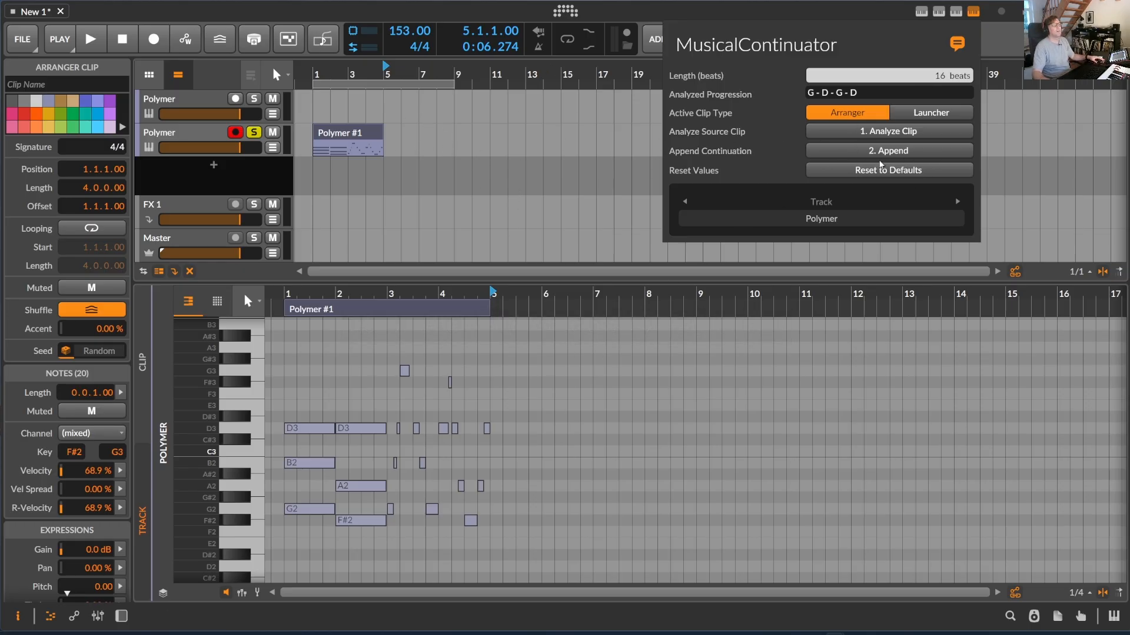
{"action": "left_click", "coordinate": [883, 152]}
Play the extended chord and melody clip from bar 1 to its end
{"action": "key", "text": "space"}
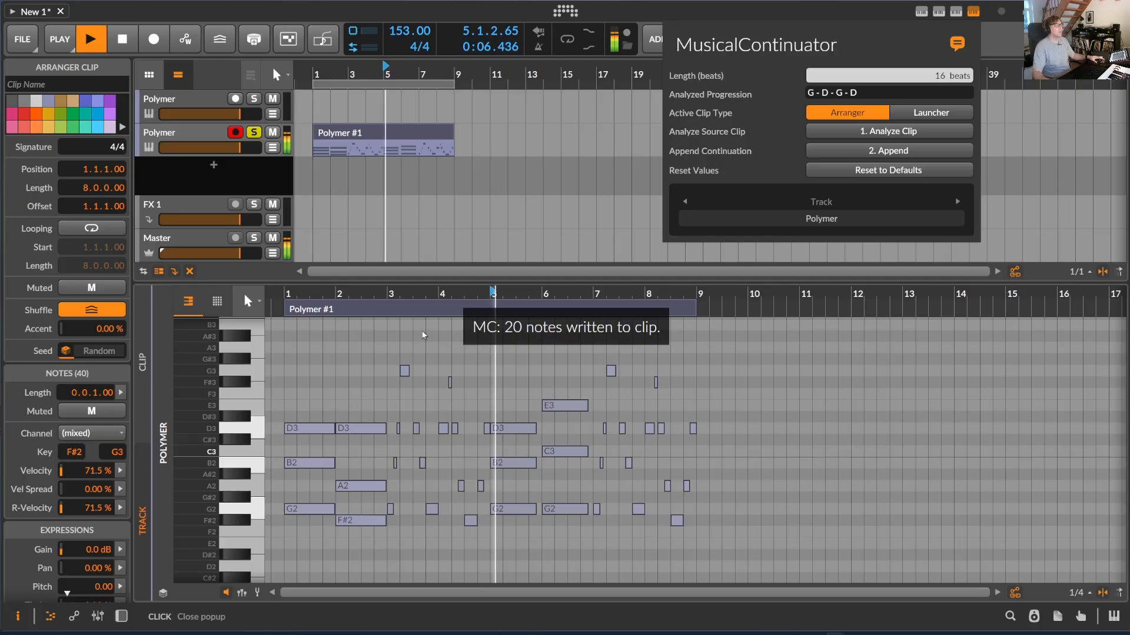
{"action": "key", "text": "space"}
{"action": "key", "text": "Home"}
{"action": "key", "text": "space"}
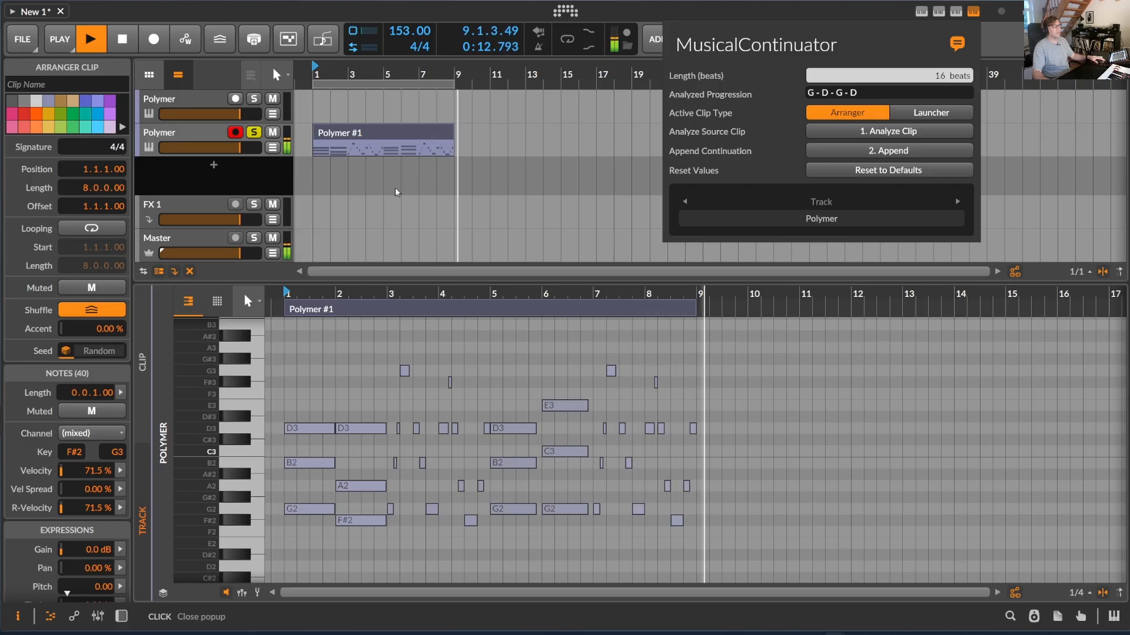
{"action": "key", "text": "space"}
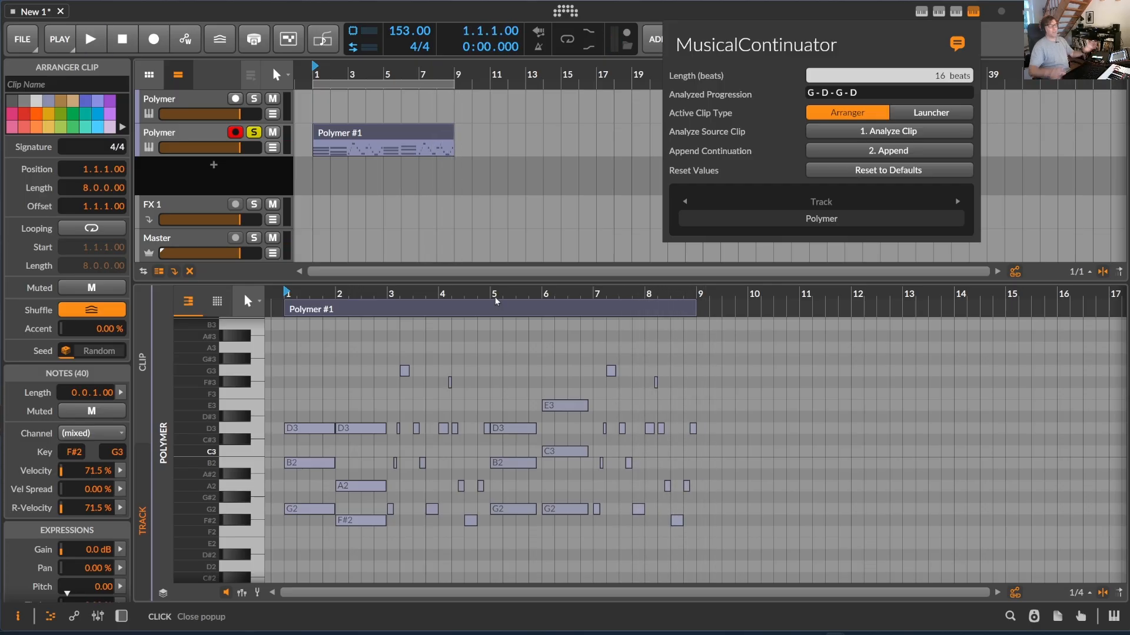